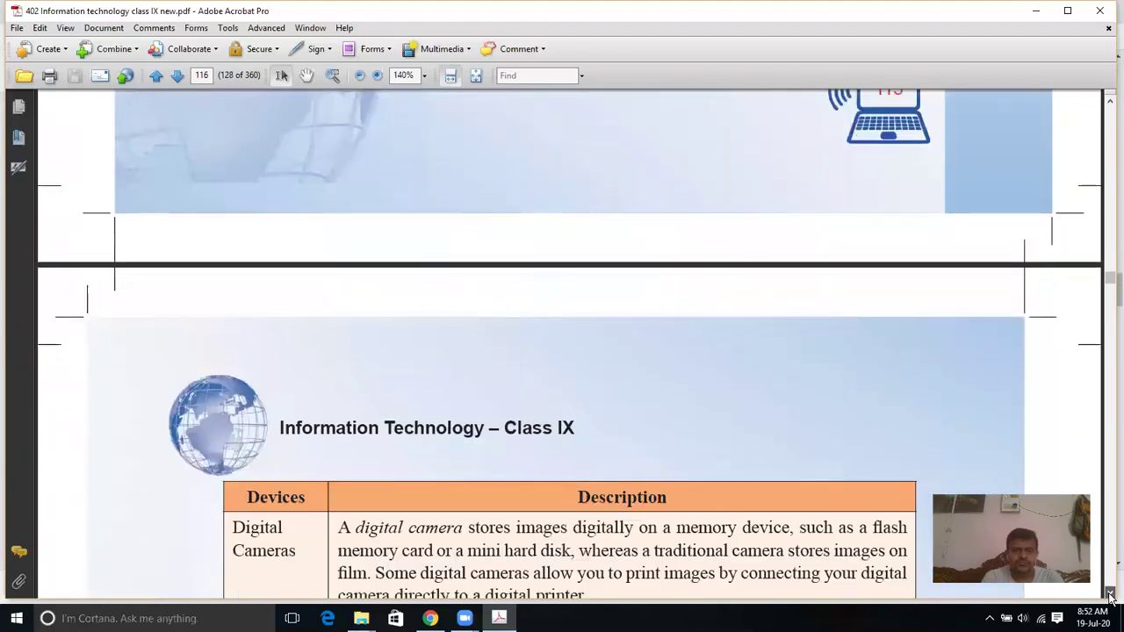
Scroll through pages 116–119, past the Digital Audio and speech recognition tables, to Digital Video.
left_click(1109, 597)
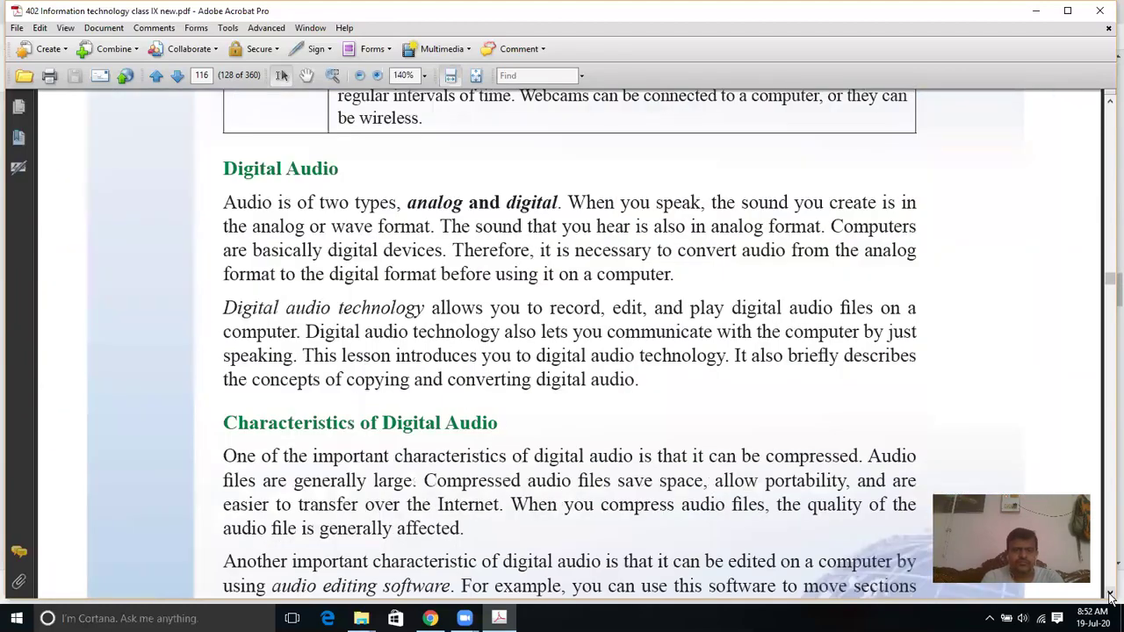
left_click(1110, 597)
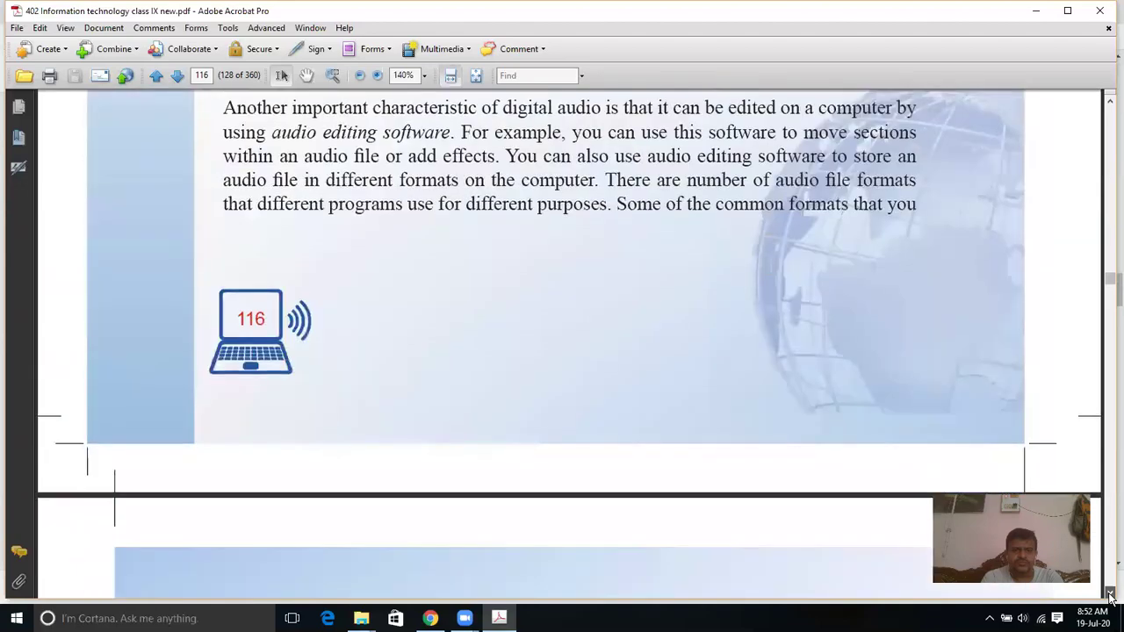
left_click(1109, 597)
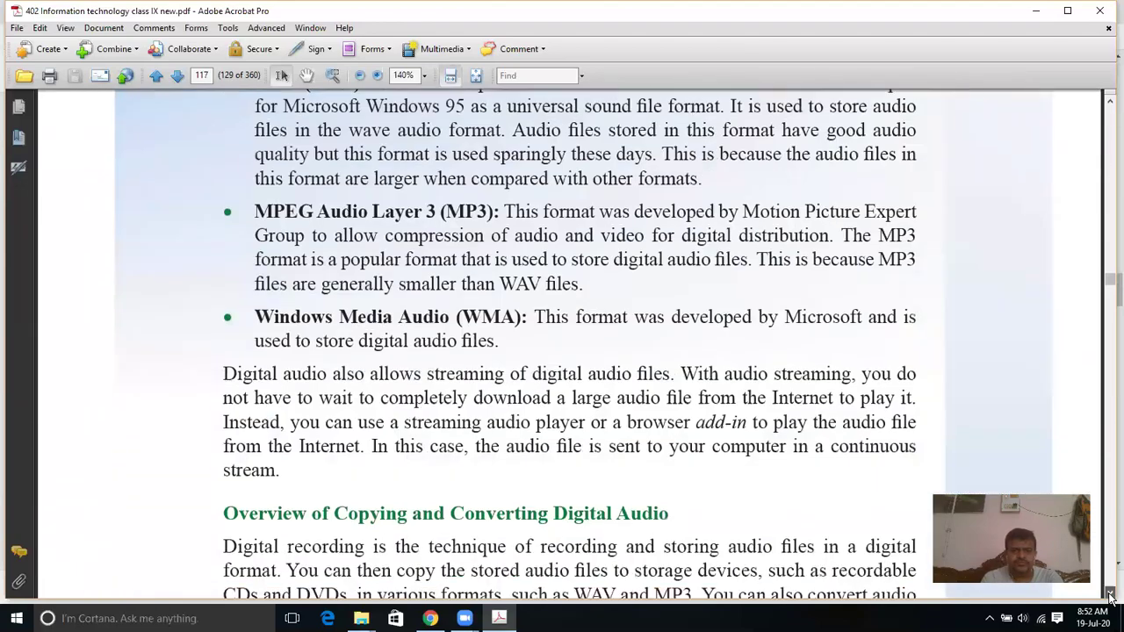
left_click(1110, 597)
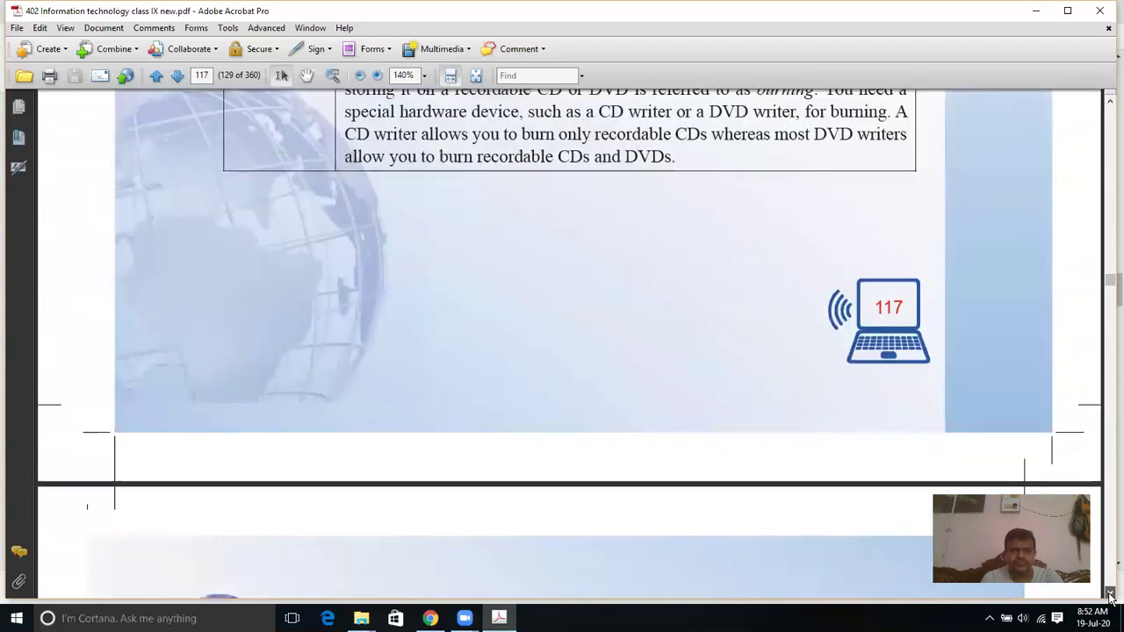
left_click(1110, 597)
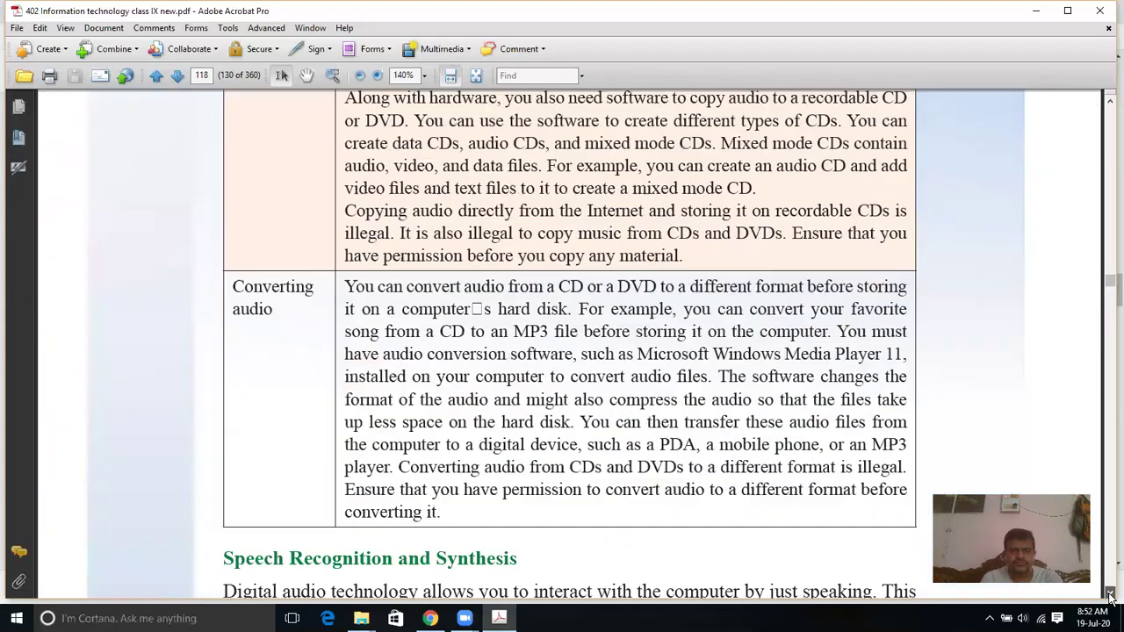
left_click(1110, 597)
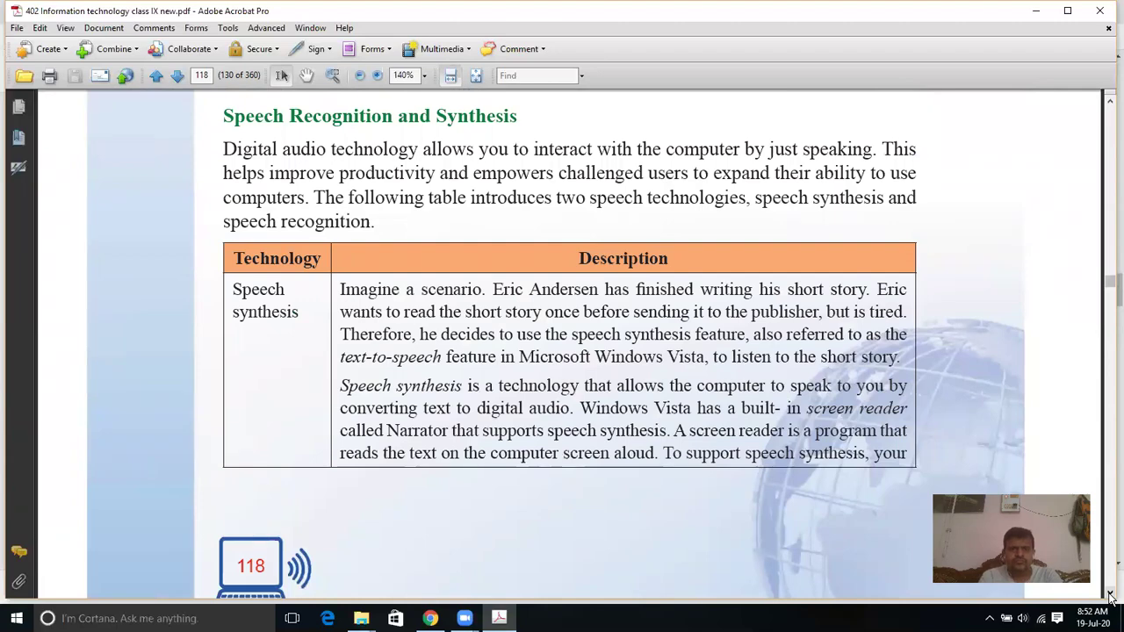
left_click(1110, 597)
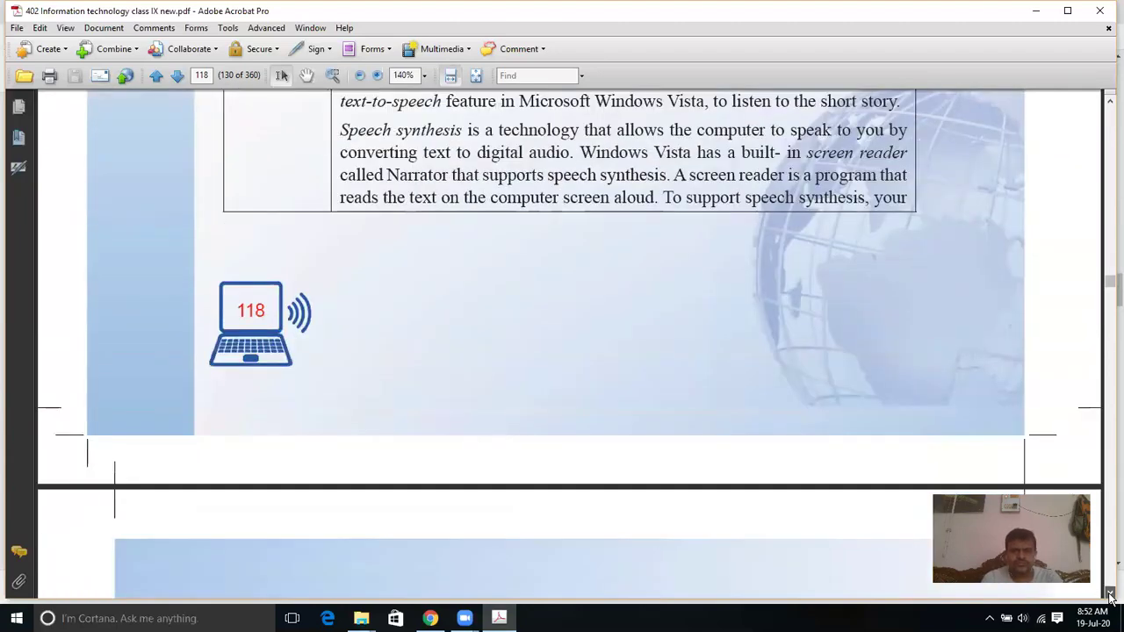
left_click(1110, 597)
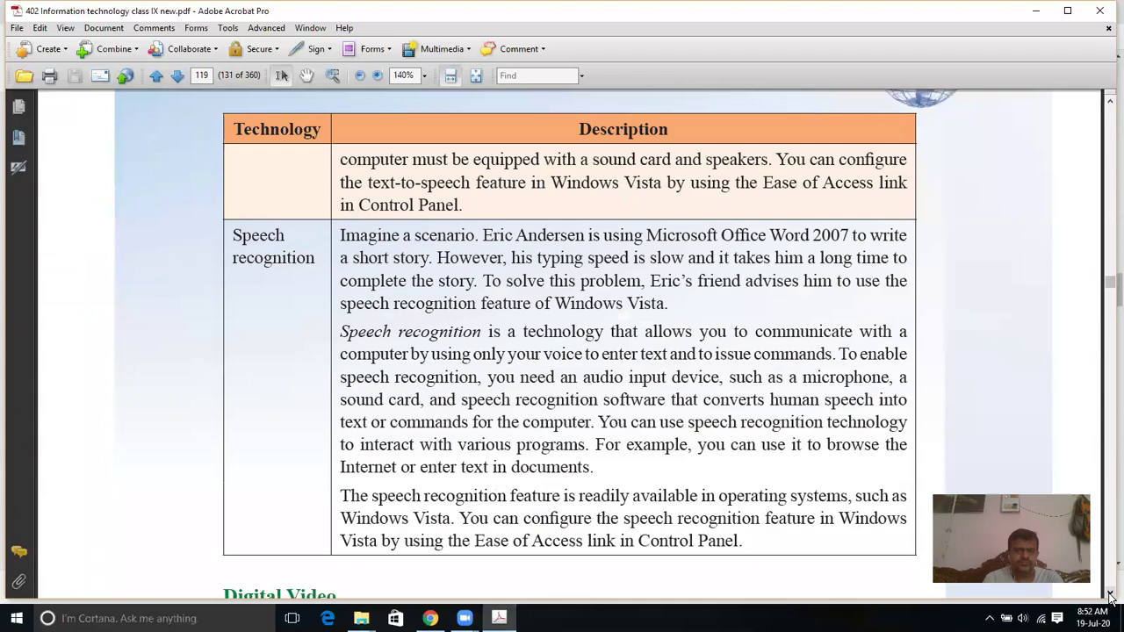
left_click(1110, 597)
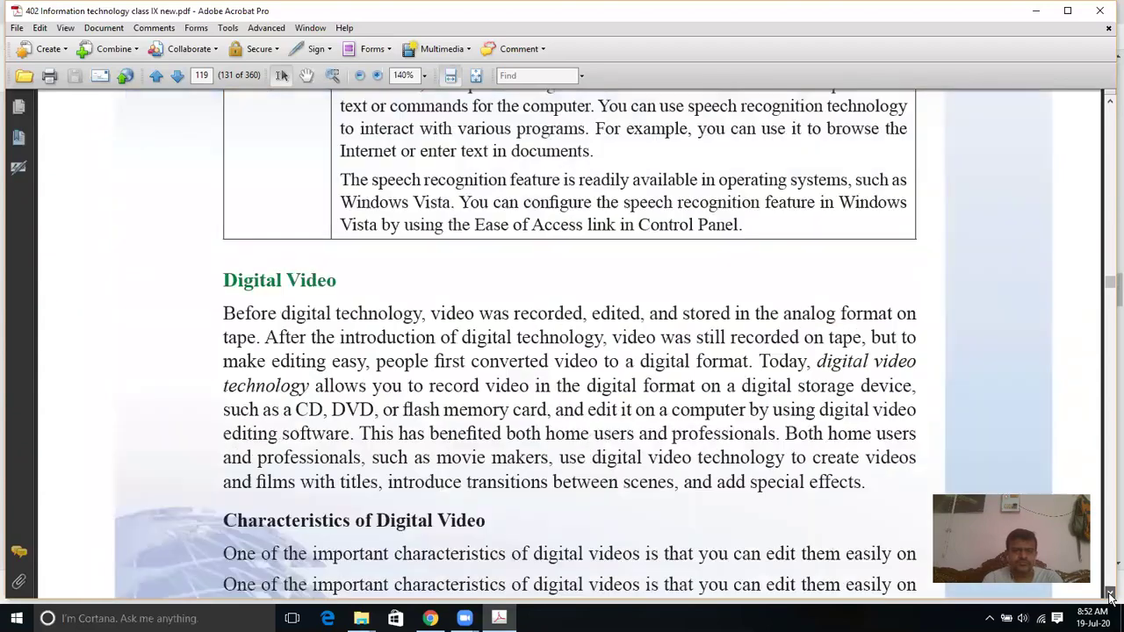
Continue through pages 120–121 on video editing and Web Video Technology to page 122's capability table.
left_click(1110, 597)
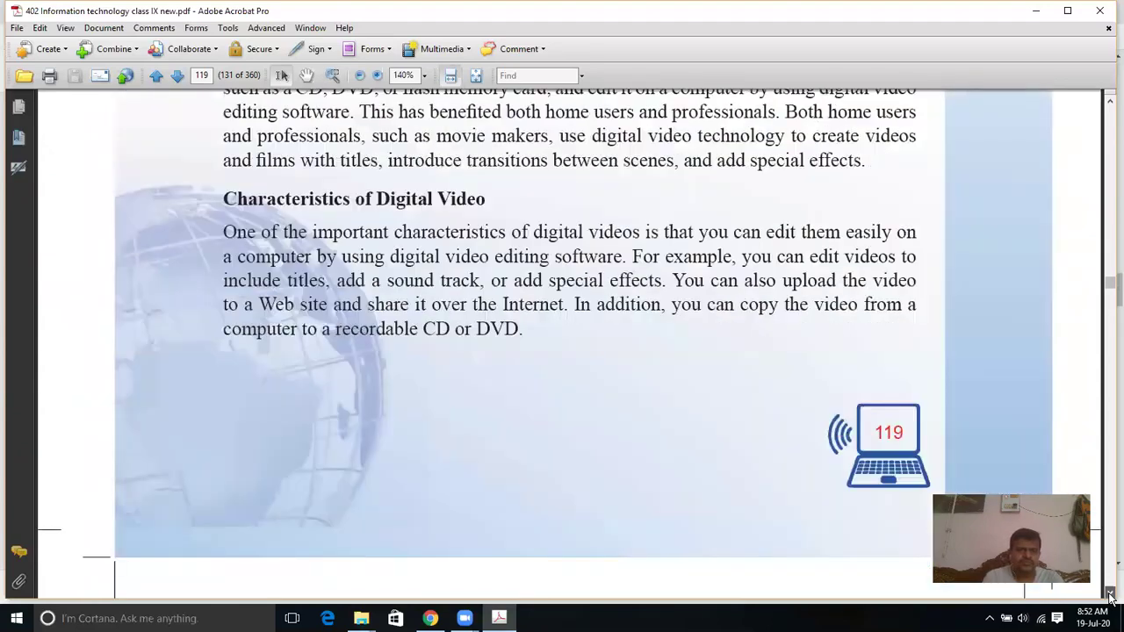
left_click(1110, 597)
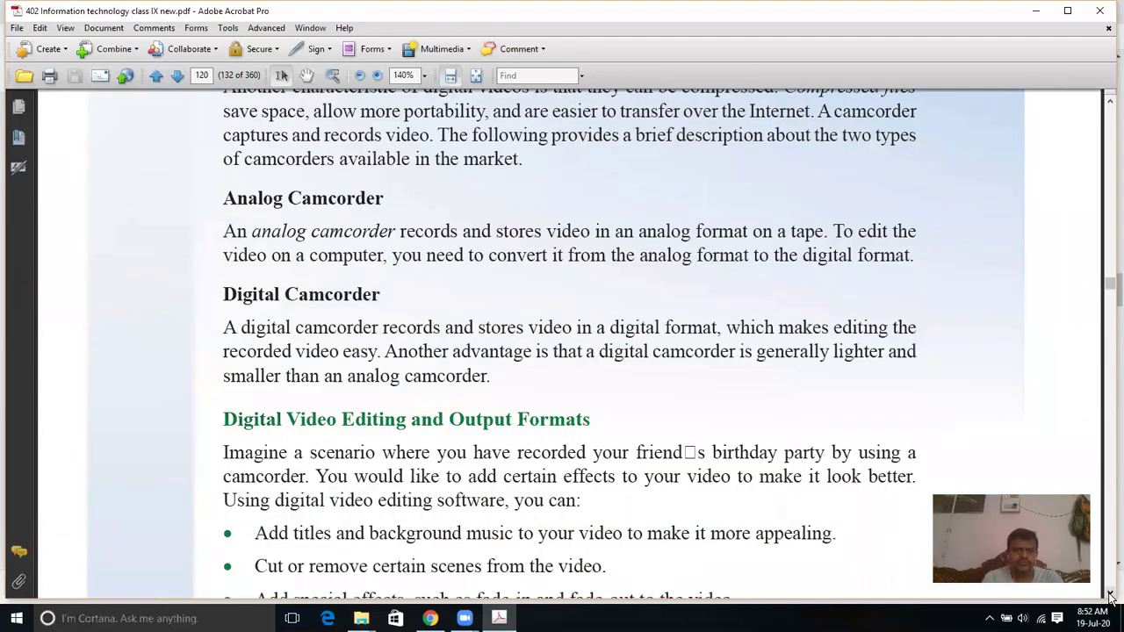
left_click(1110, 597)
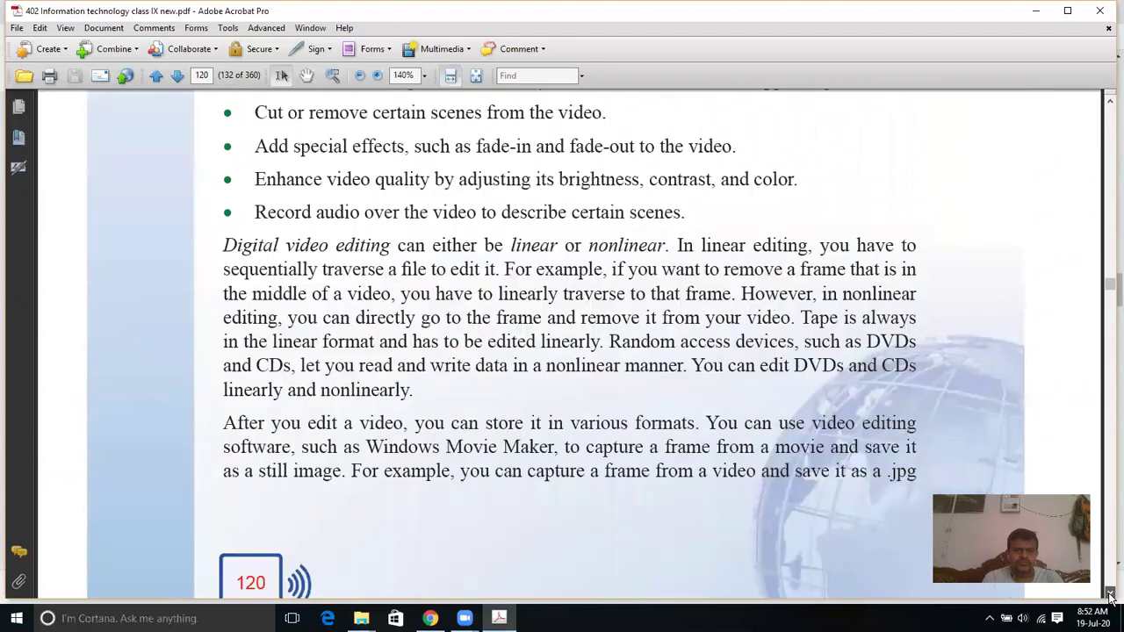
left_click(1110, 597)
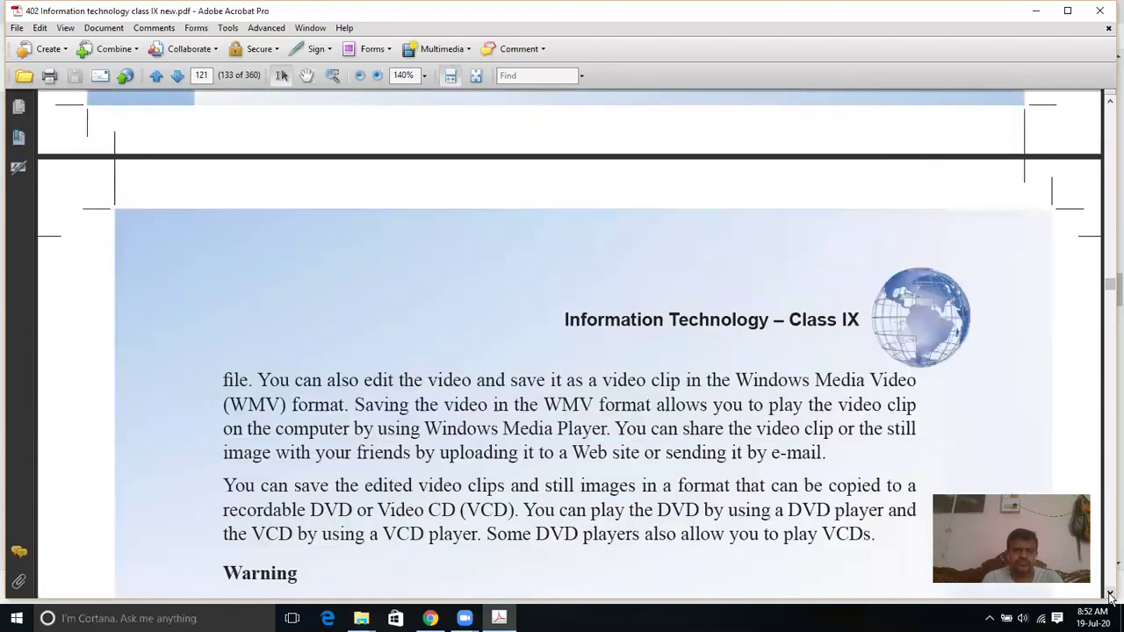
left_click(1109, 597)
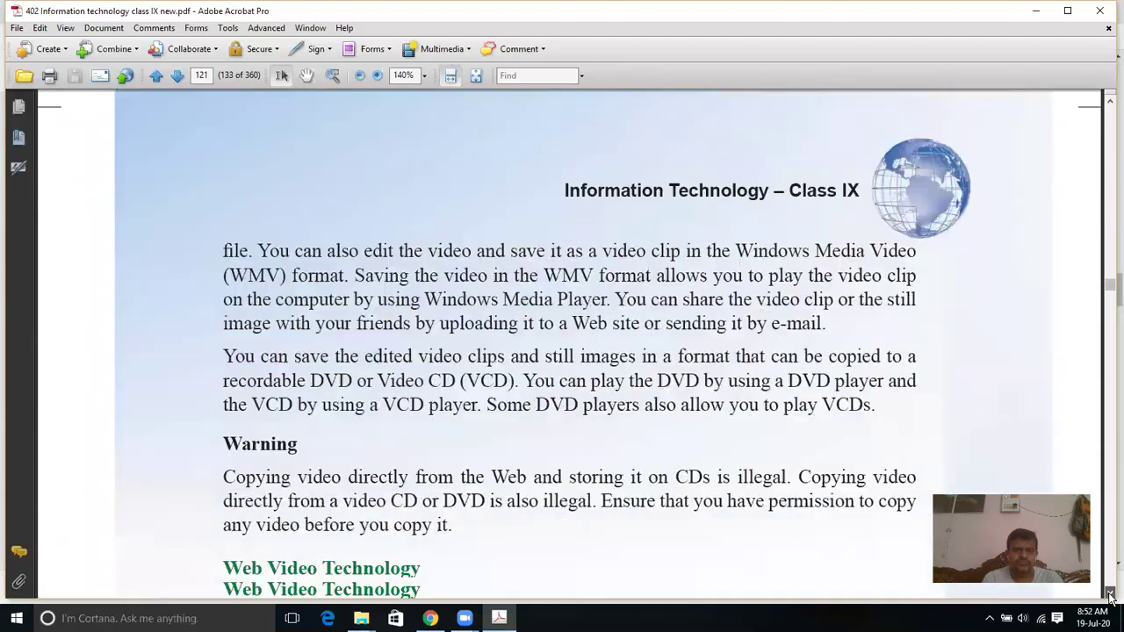
left_click(1109, 597)
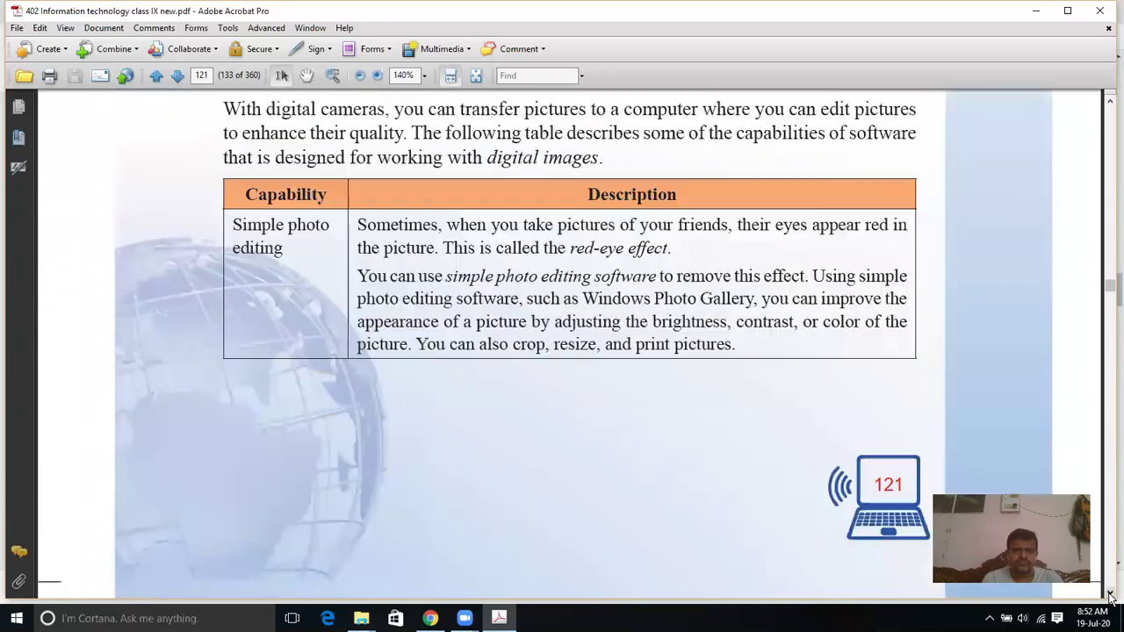
left_click(1110, 597)
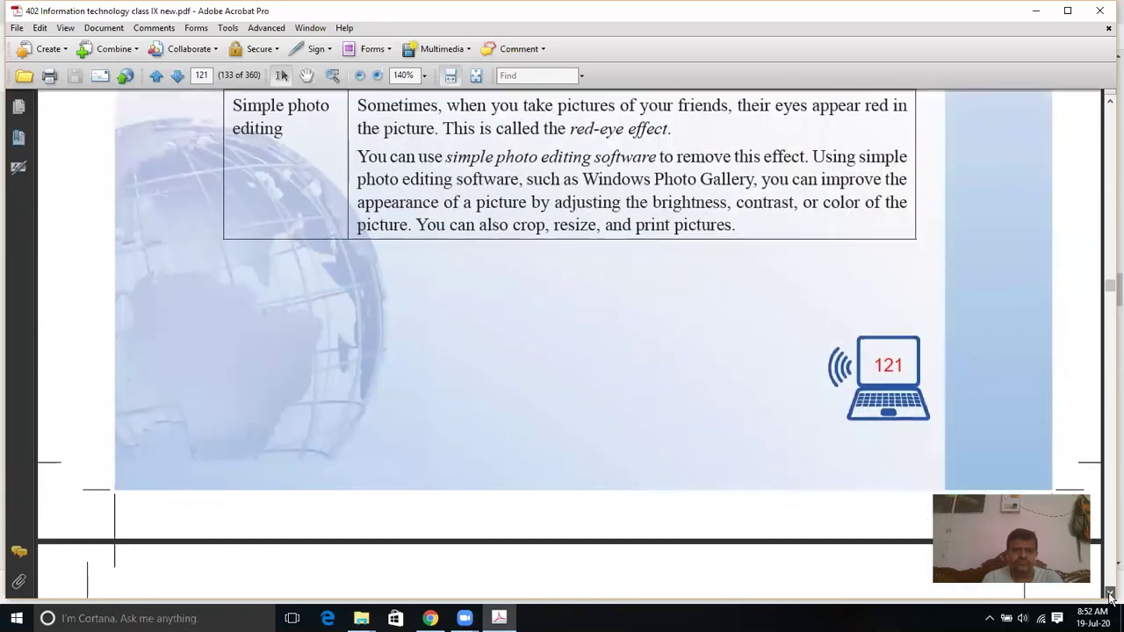
left_click(1109, 597)
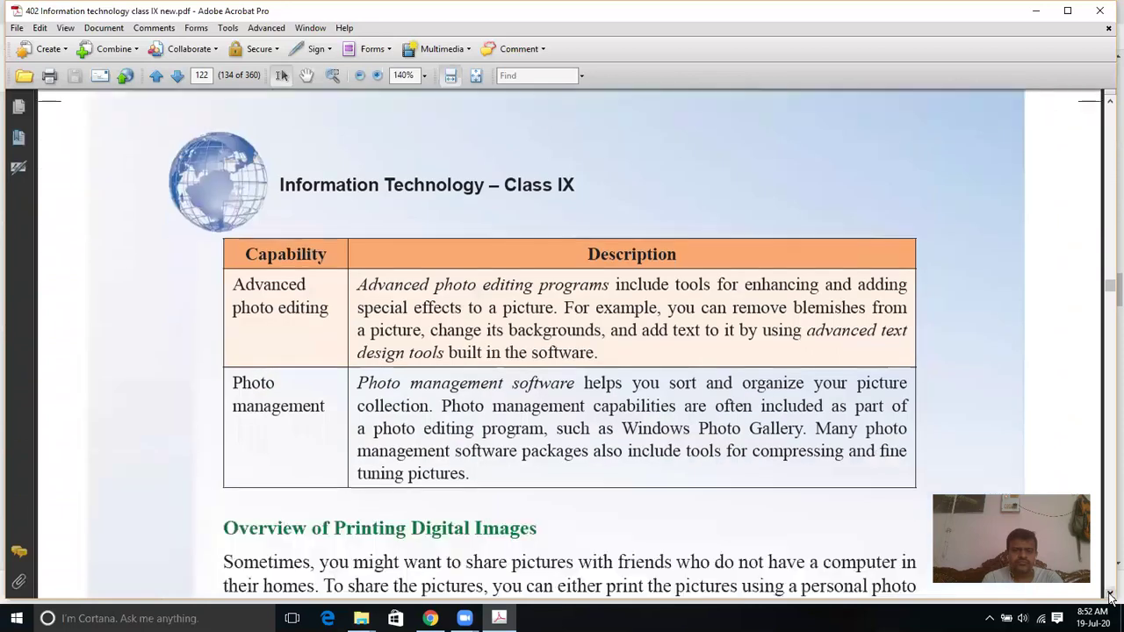
Scroll down page 122 past Personal Photo Printers to the Professional Photo Printers heading.
left_click(1109, 597)
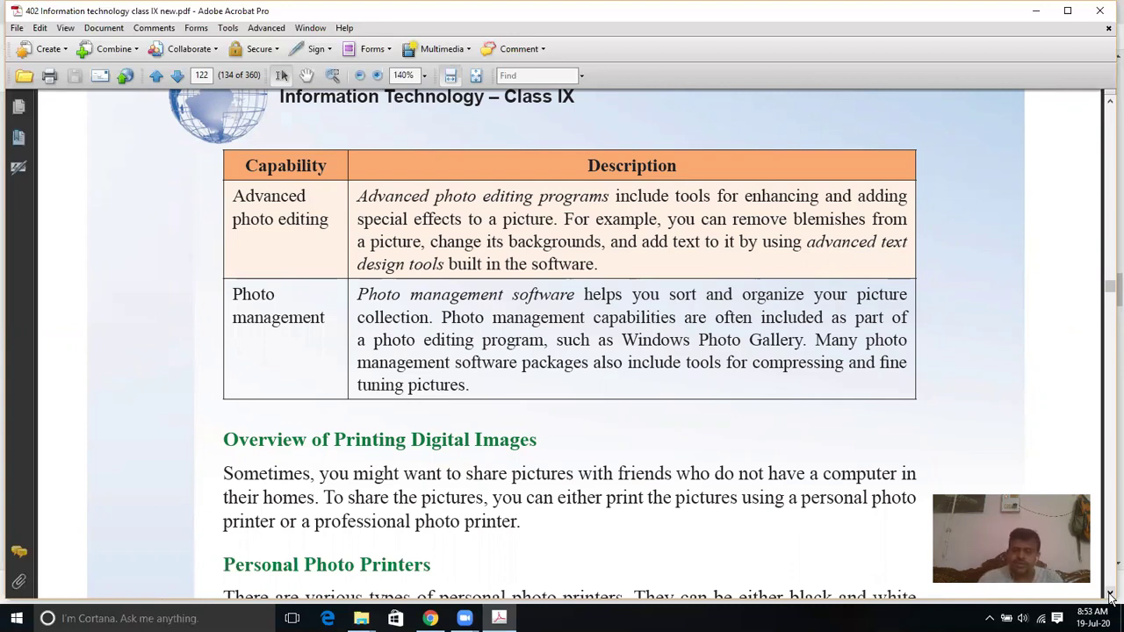
left_click(1111, 596)
left_click(1111, 597)
left_click(1110, 596)
left_click(1111, 596)
left_click(1111, 596)
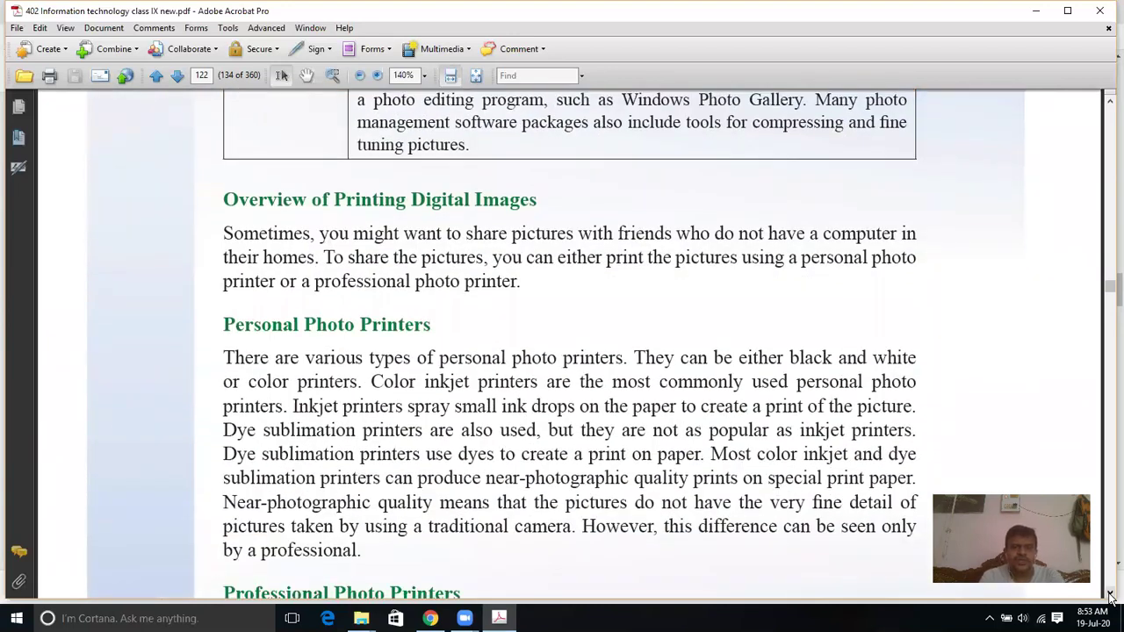
Read through the Professional Photo Printers text to the bottom of page 122.
left_click(1111, 596)
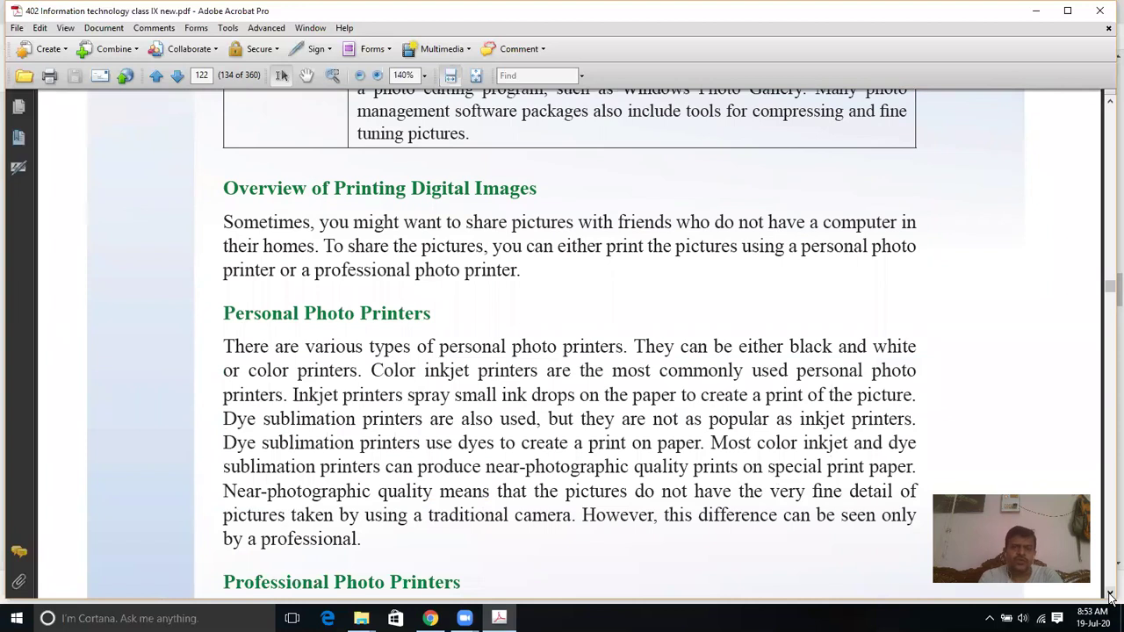
left_click(1111, 596)
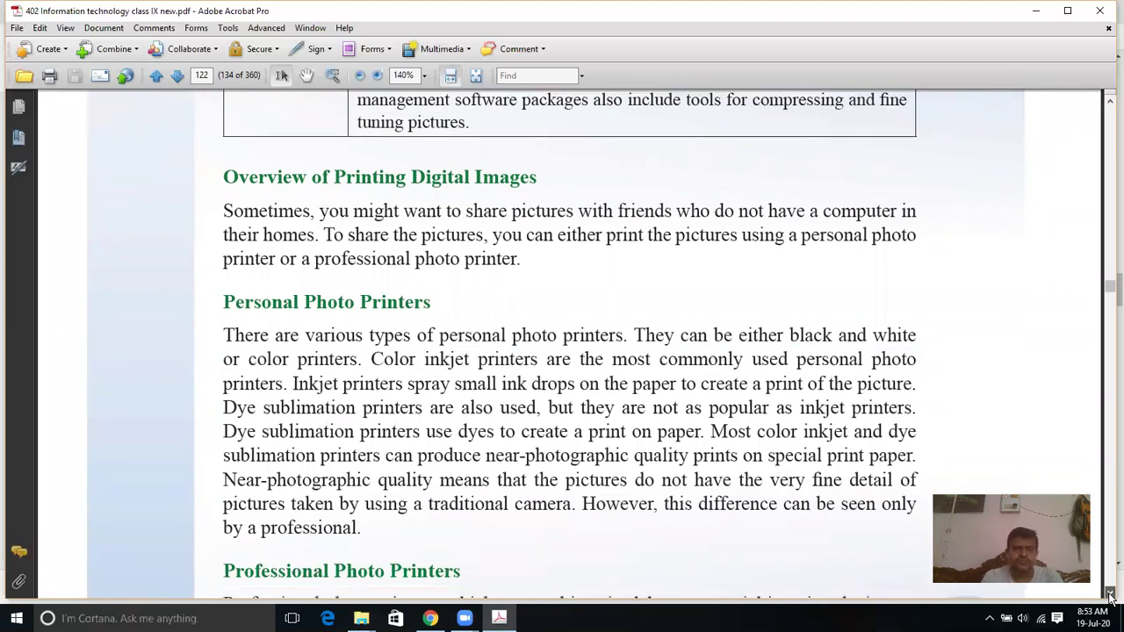
left_click(1111, 597)
left_click(1110, 596)
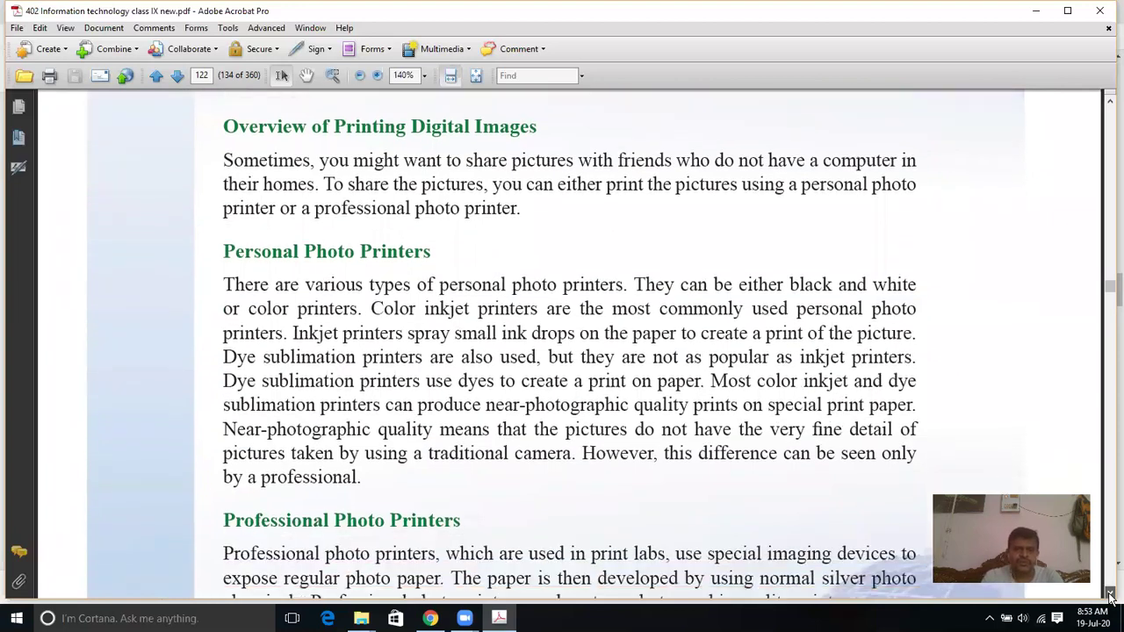
left_click(1111, 597)
left_click(1111, 596)
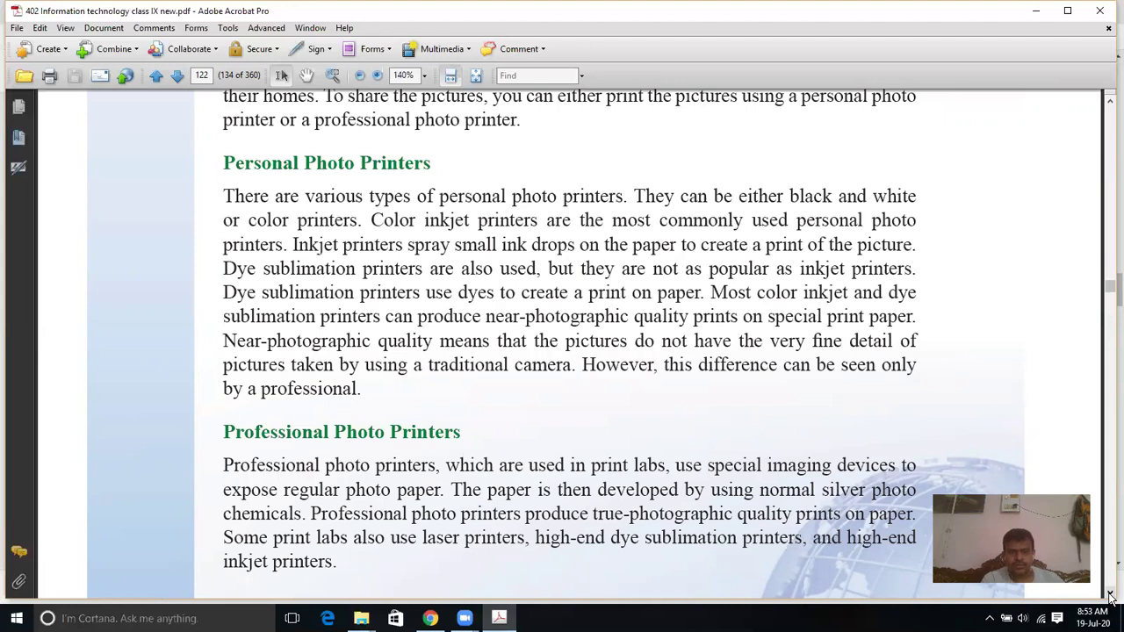
scroll(1109, 596, "down", 5)
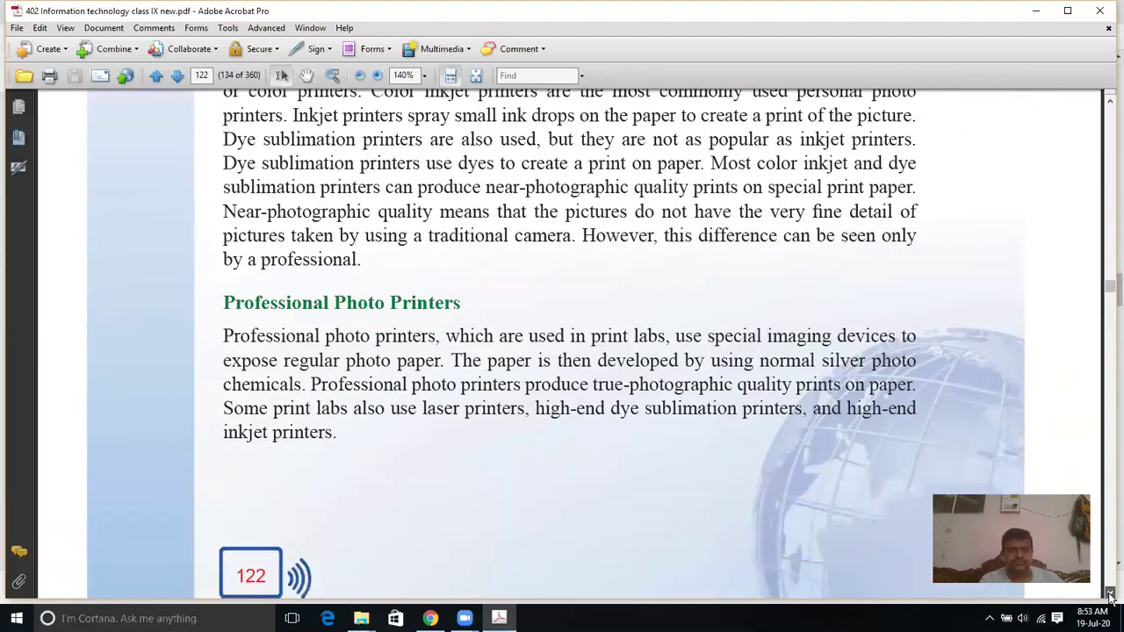
scroll(1109, 596, "down", 4)
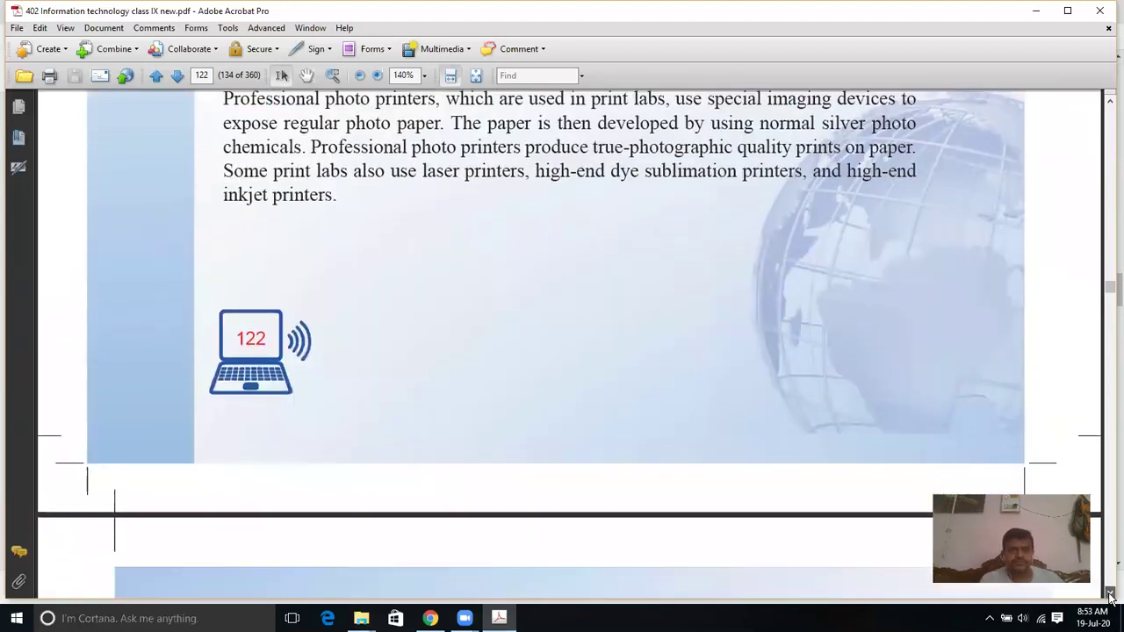
Scroll down from page 123 through the True/False exercise pages.
scroll(1109, 596, "down", 5)
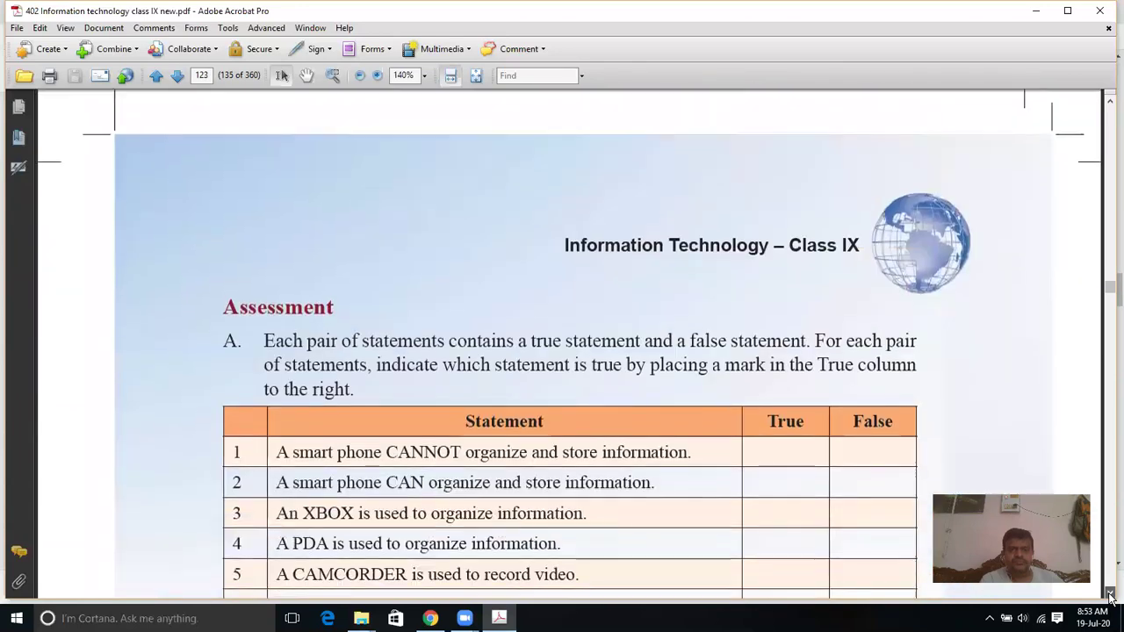
scroll(1109, 596, "down", 5)
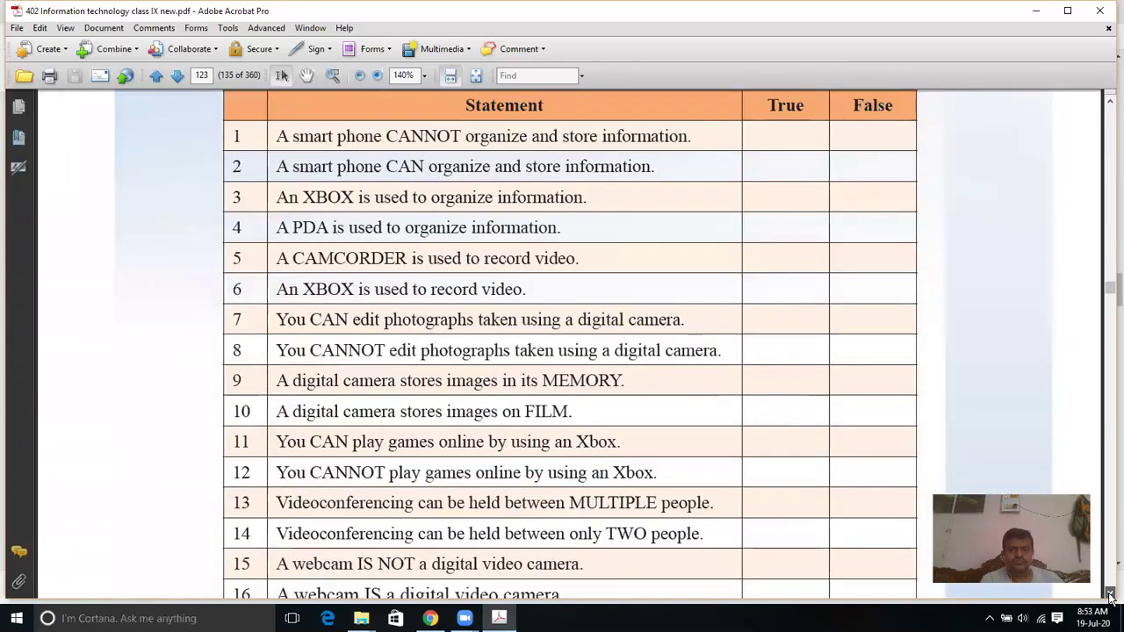
scroll(1110, 597, "down", 7)
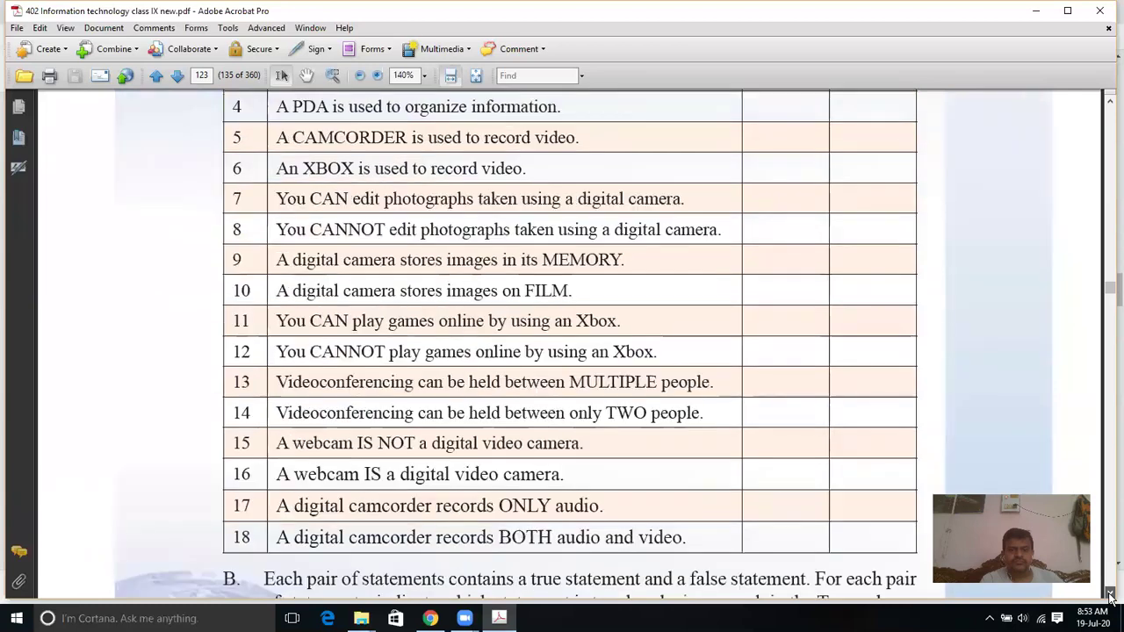
scroll(1109, 596, "down", 4)
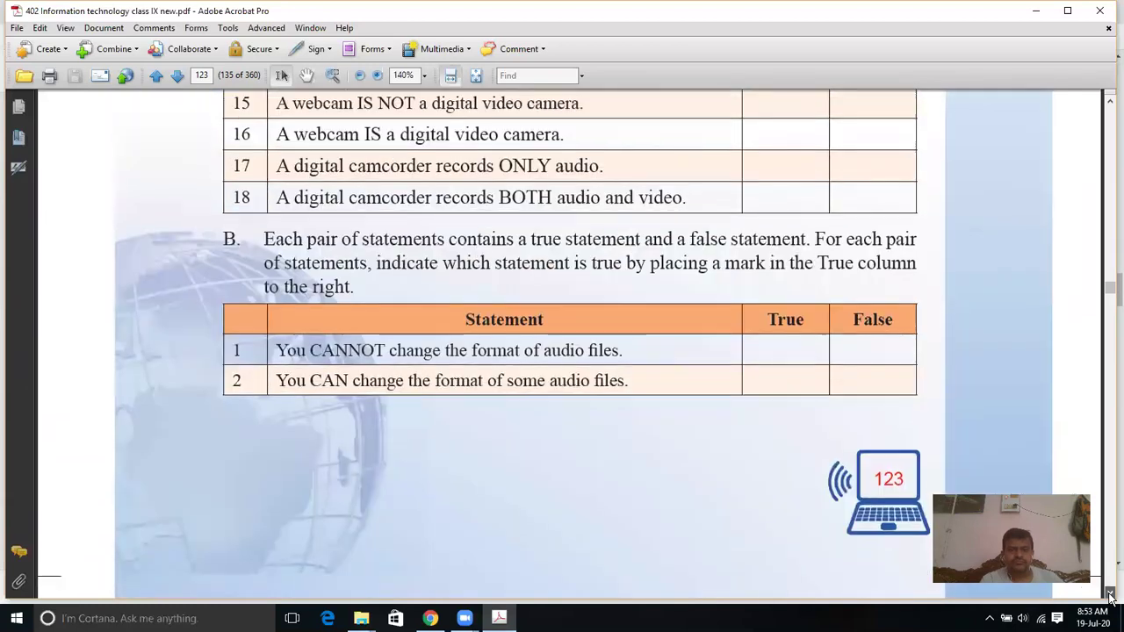
scroll(1109, 596, "down", 6)
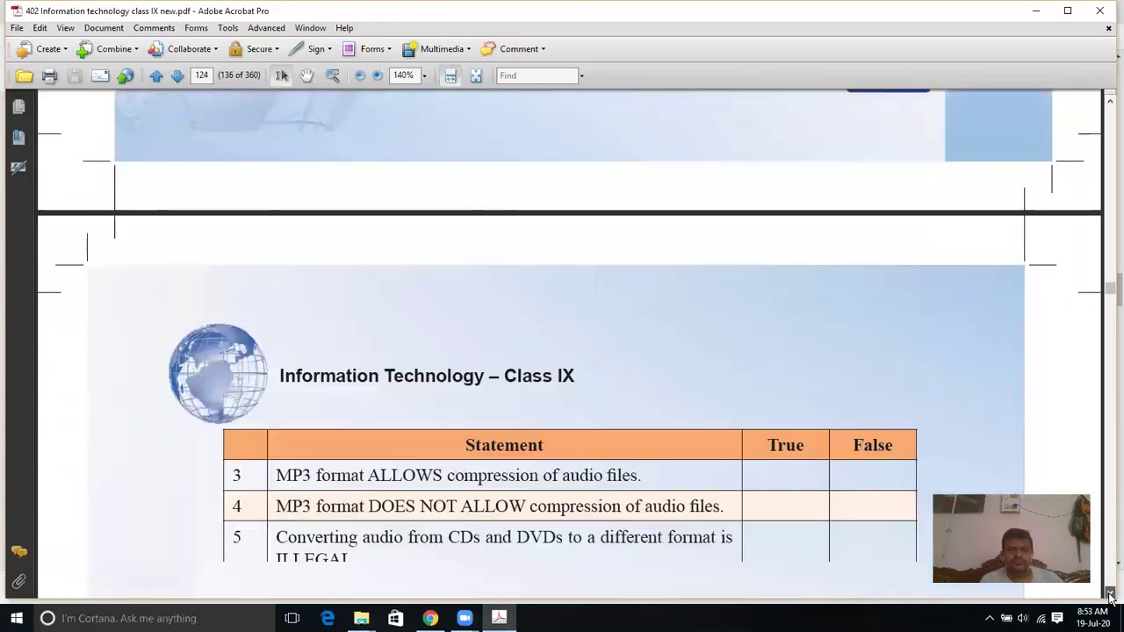
scroll(1110, 596, "down", 2)
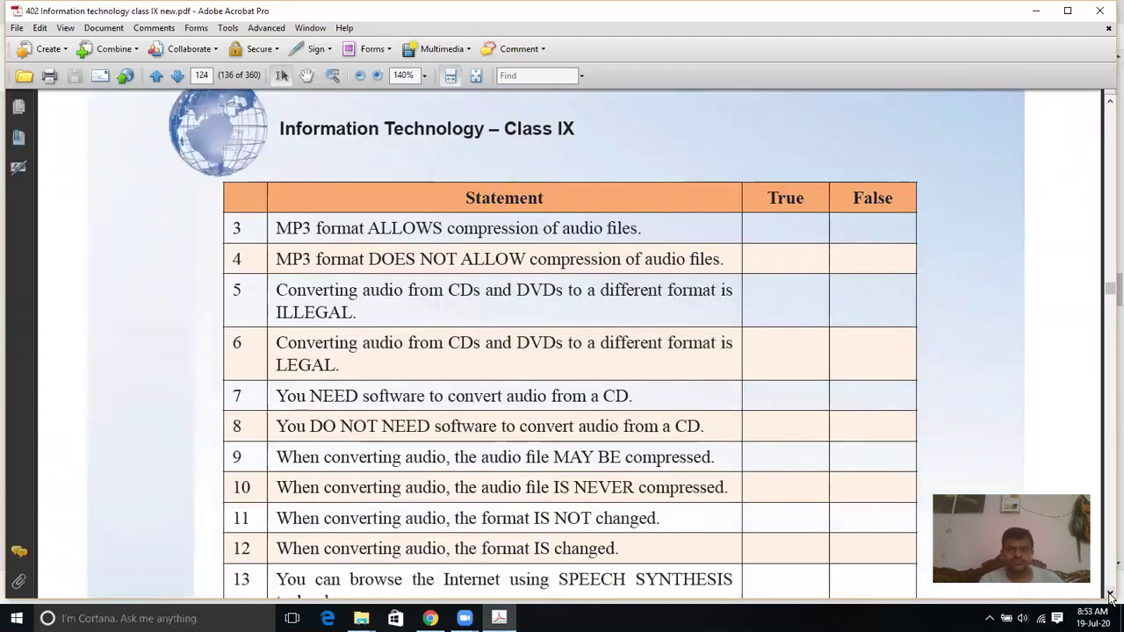
left_click(1110, 597)
Continue to page 127's Session 11: Computer Security and Privacy heading.
scroll(1110, 596, "down", 9)
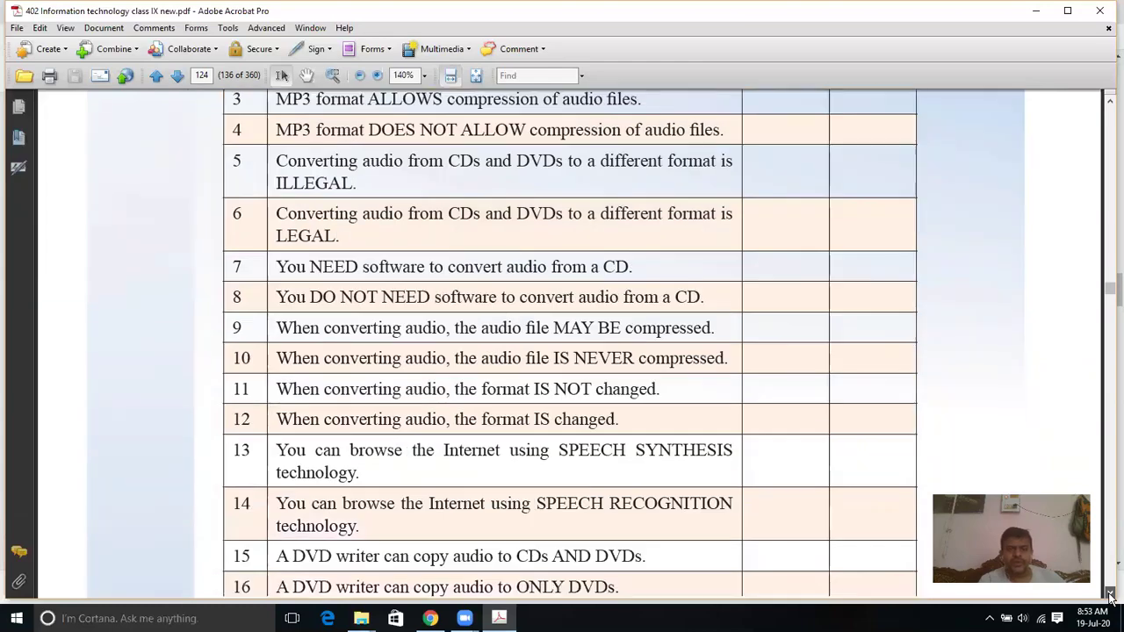
scroll(1110, 596, "down", 13)
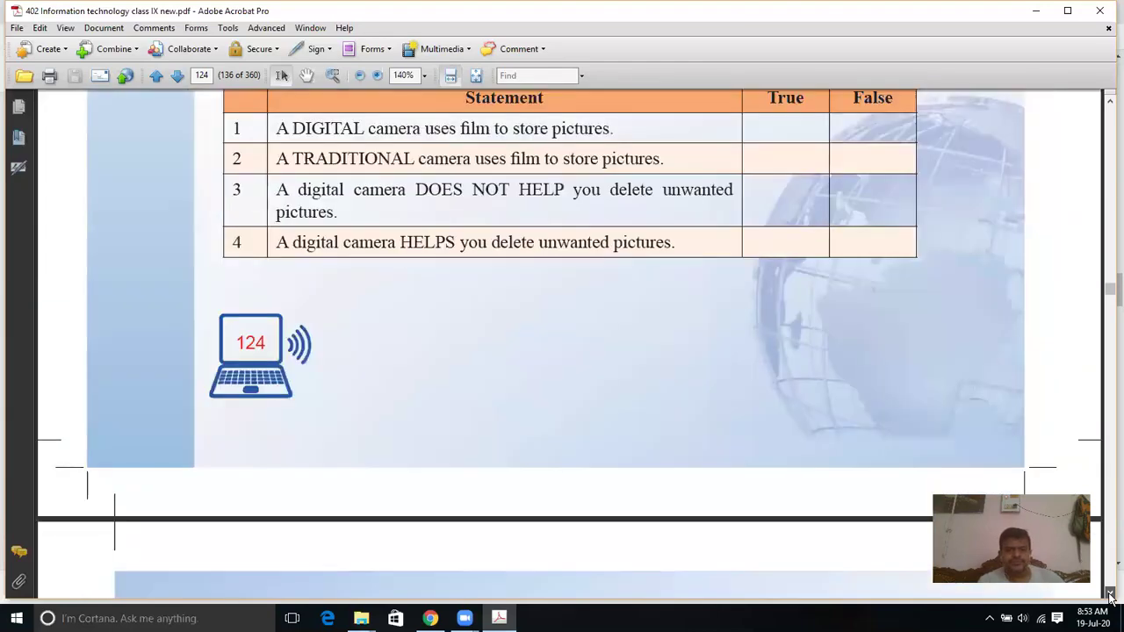
scroll(1110, 596, "down", 13)
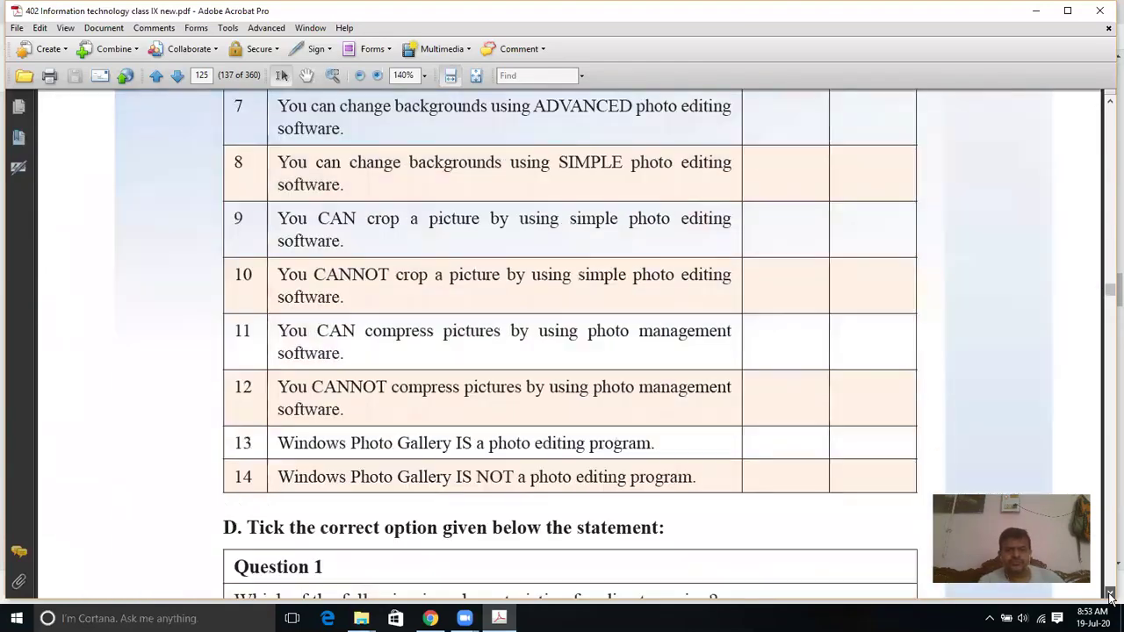
scroll(1110, 596, "down", 13)
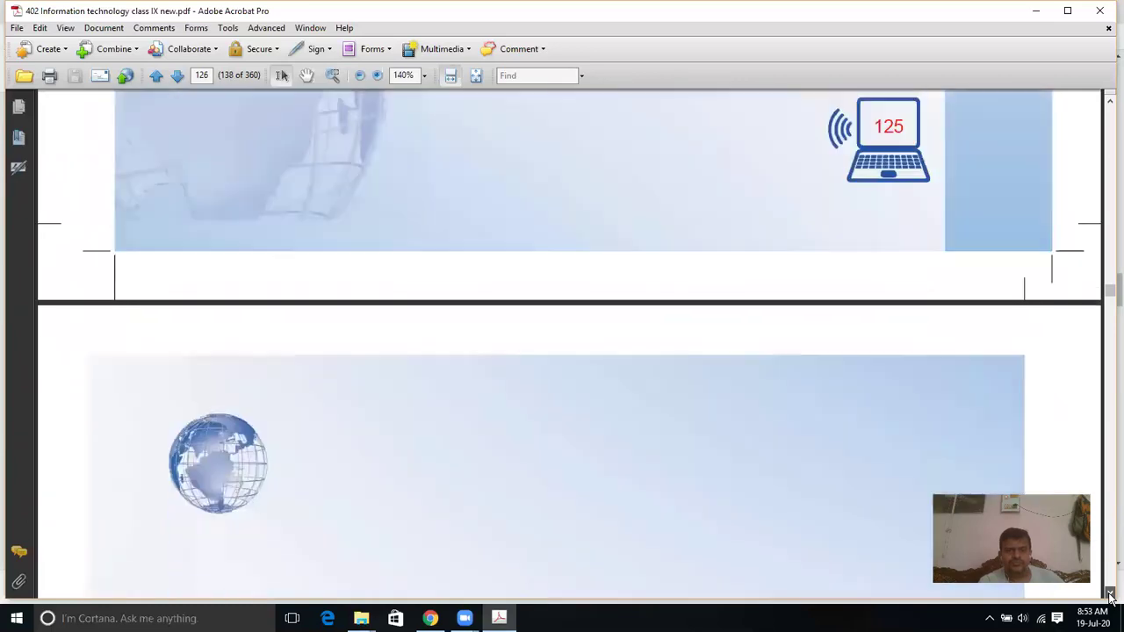
scroll(1109, 597, "down", 13)
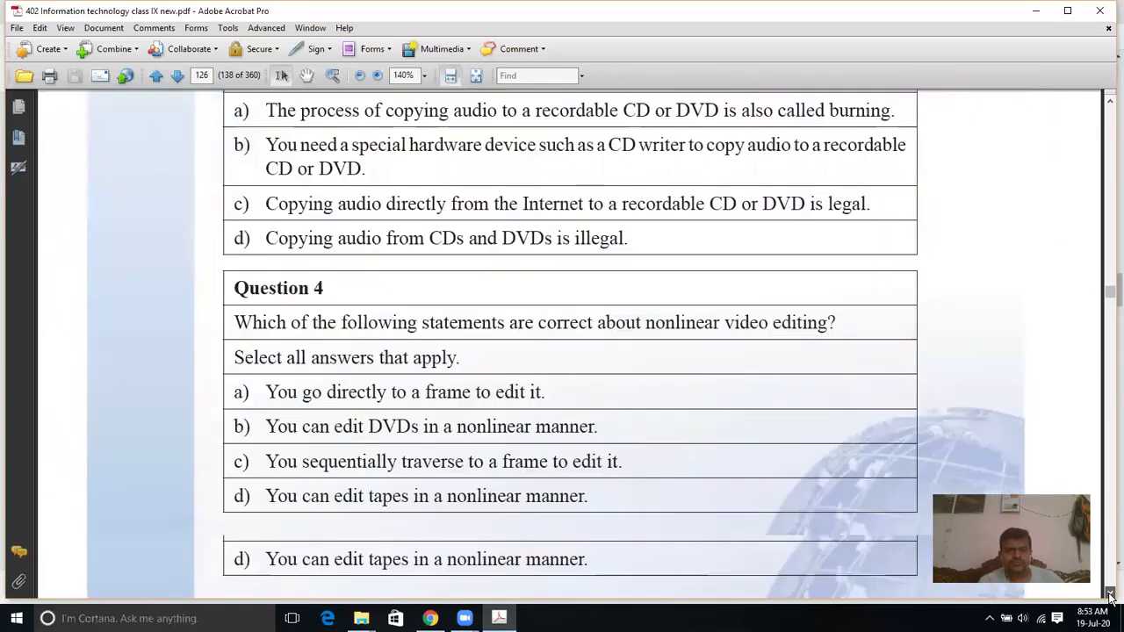
scroll(1109, 596, "down", 13)
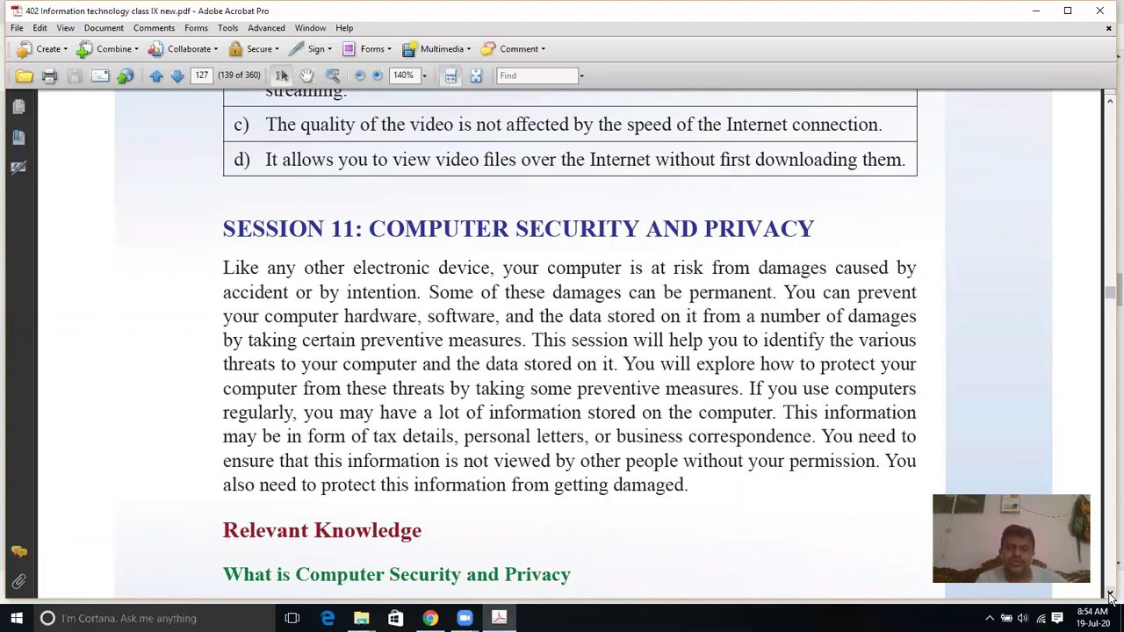
Scroll through page 127's Session 11 introduction to the end of the computer threats paragraph.
left_click(1110, 596)
left_click(1110, 596)
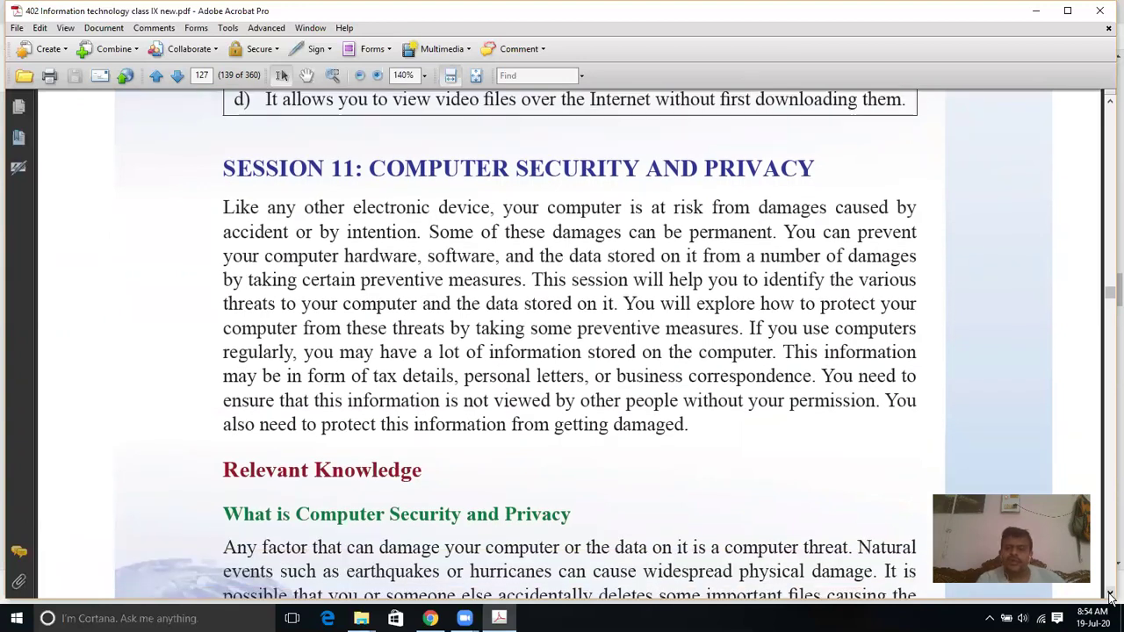
left_click(1110, 596)
left_click(1110, 596)
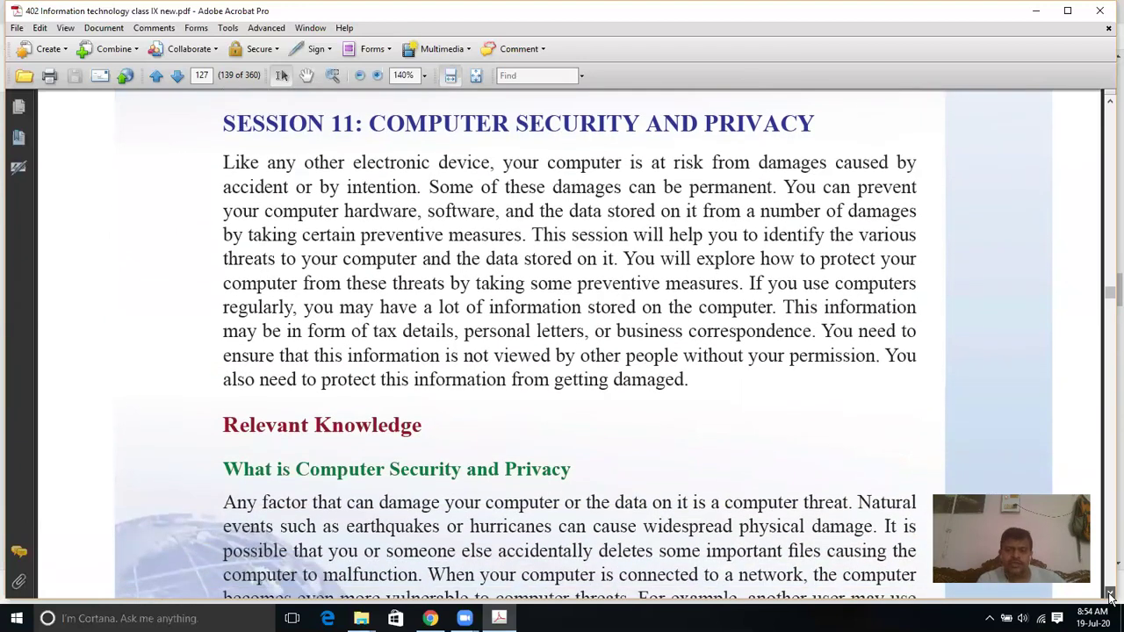
left_click(1110, 596)
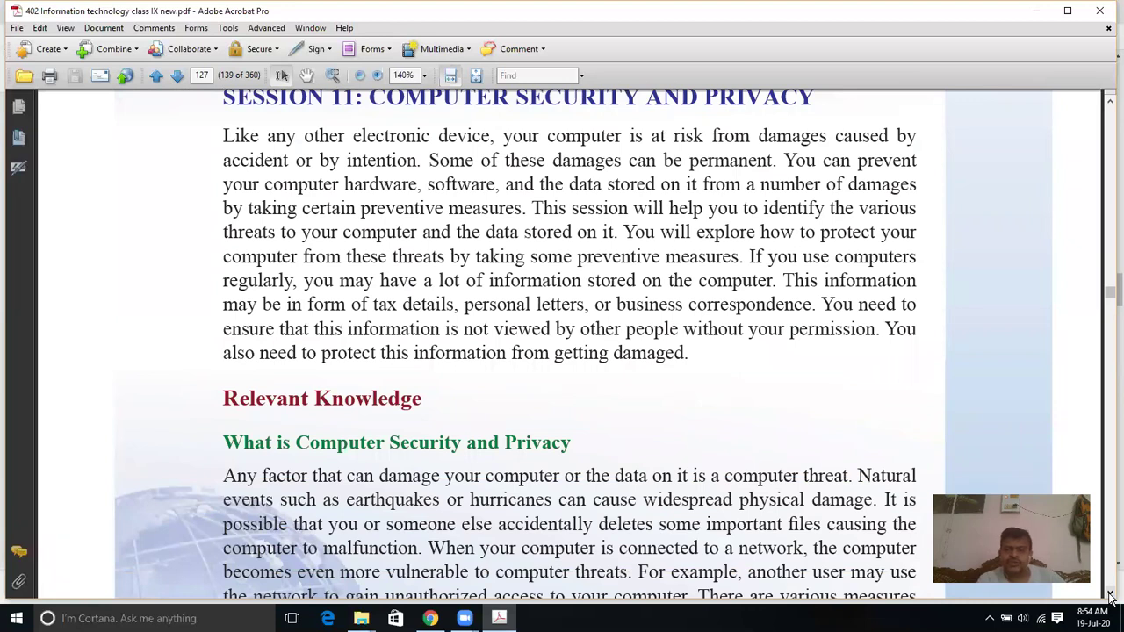
left_click(1110, 596)
left_click(1110, 596)
left_click(1110, 597)
left_click(1110, 597)
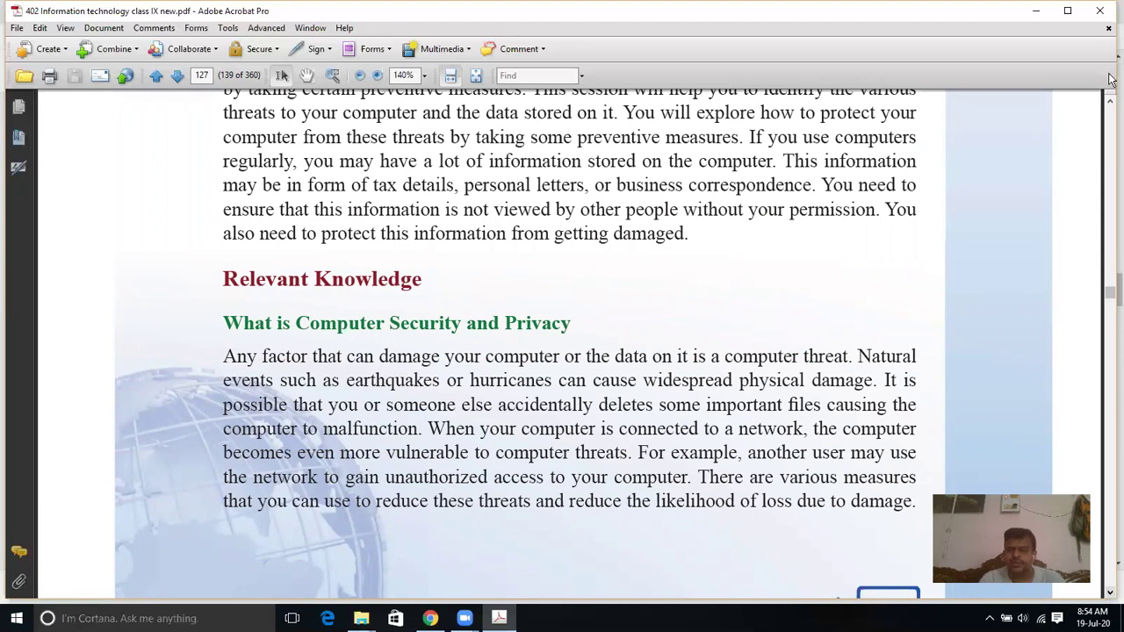
Minimize Acrobat and the browser, then open Computer Management via This PC's Manage option.
left_click(1036, 10)
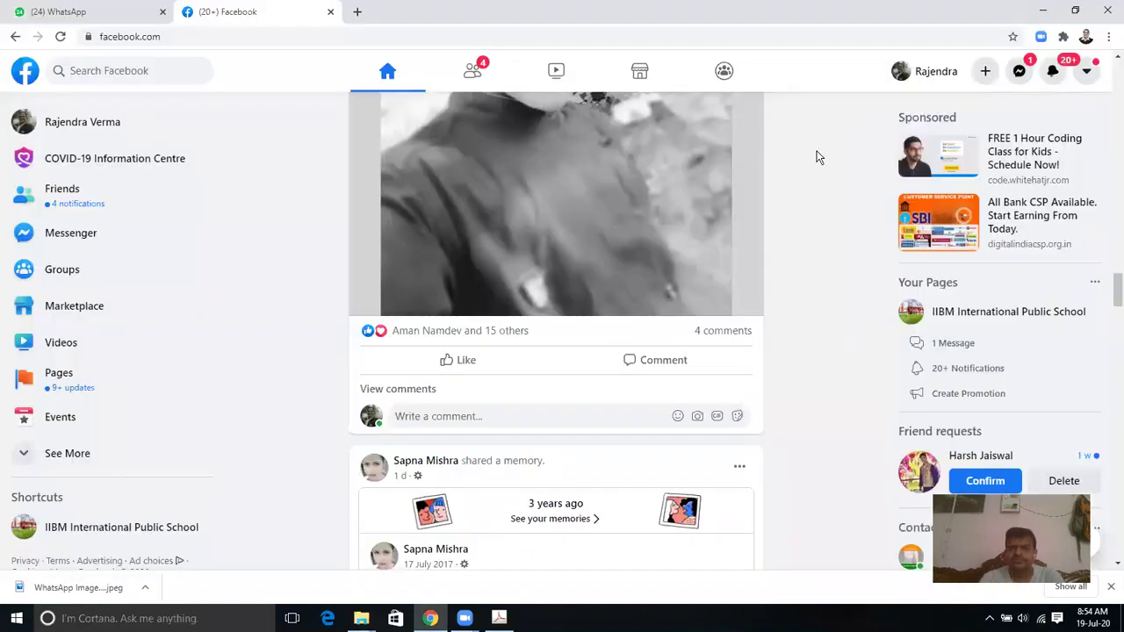
key("super+d")
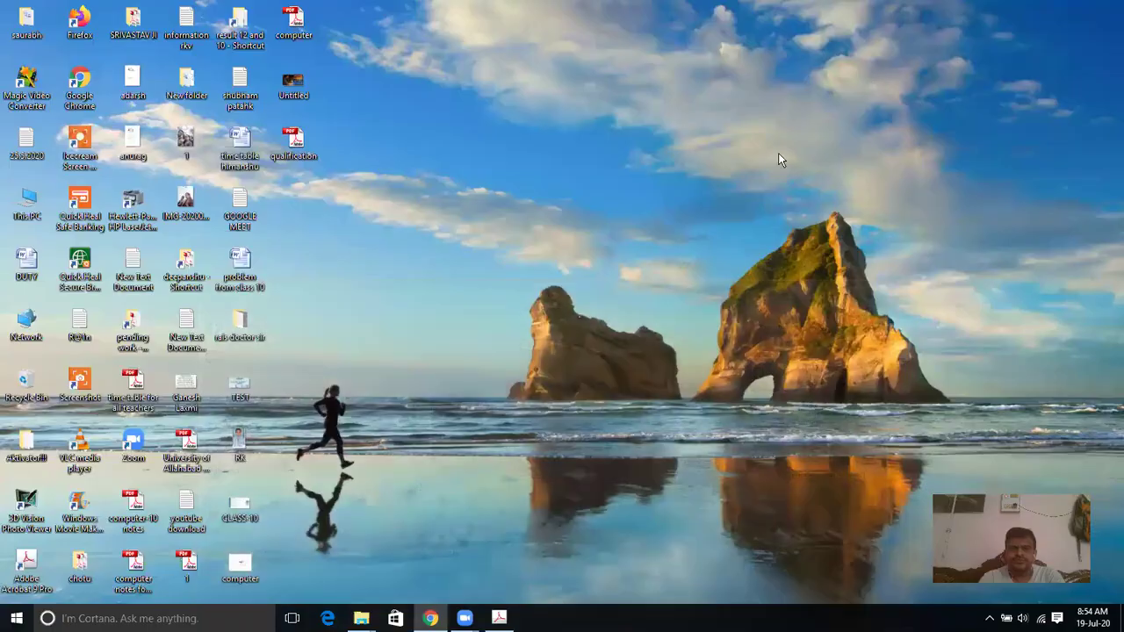
right_click(22, 207)
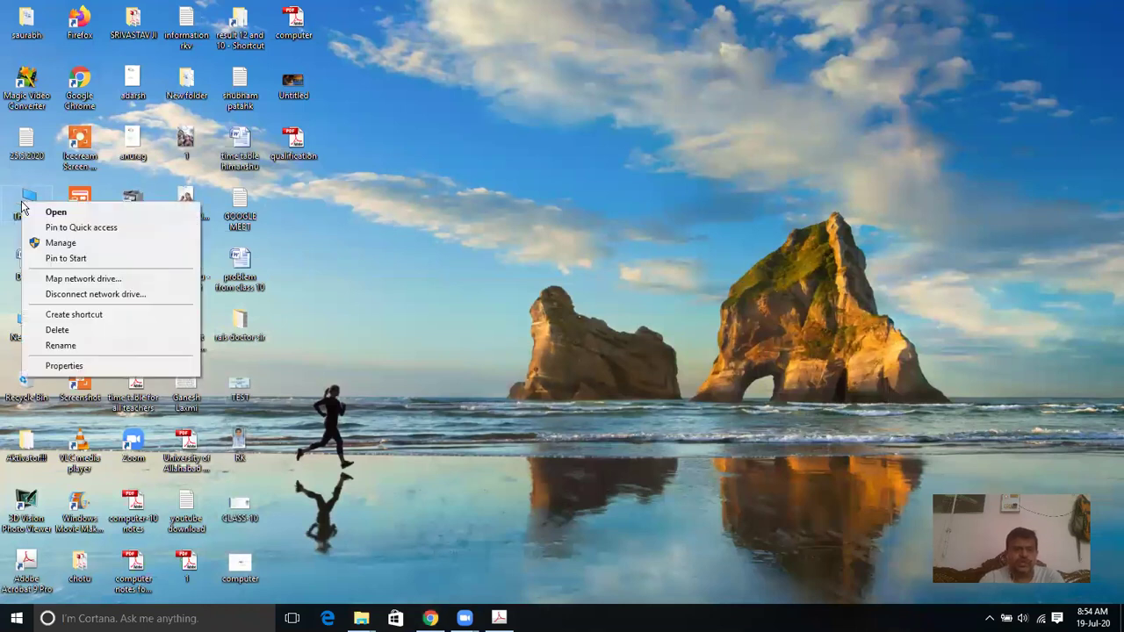
left_click(56, 239)
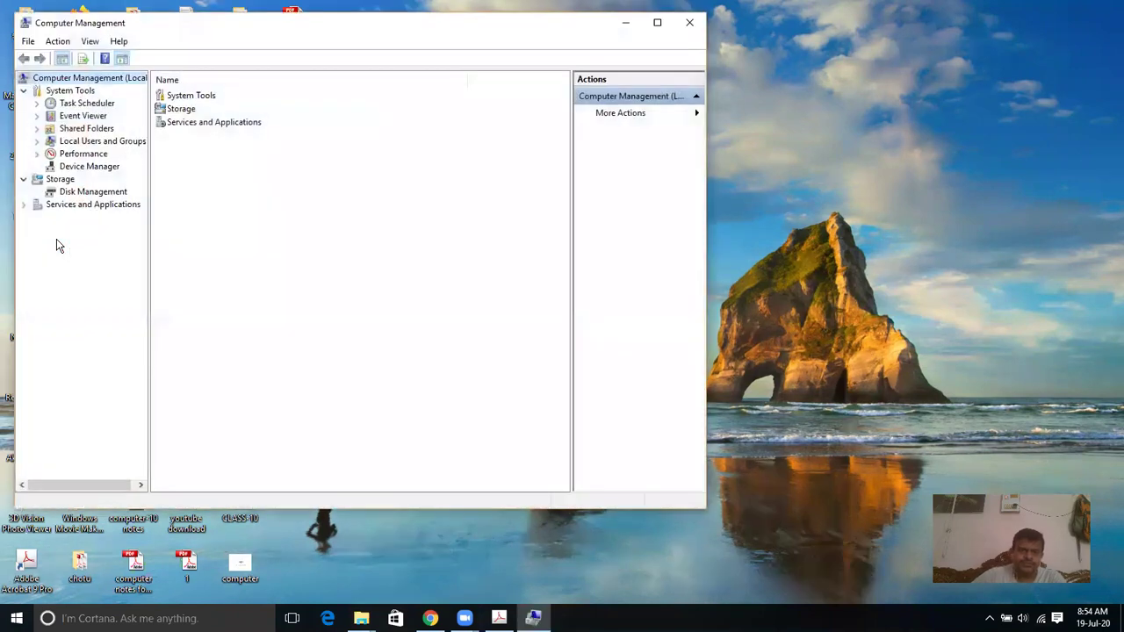
Create a new local user named TEST under Local Users and Groups > Users.
left_click(37, 142)
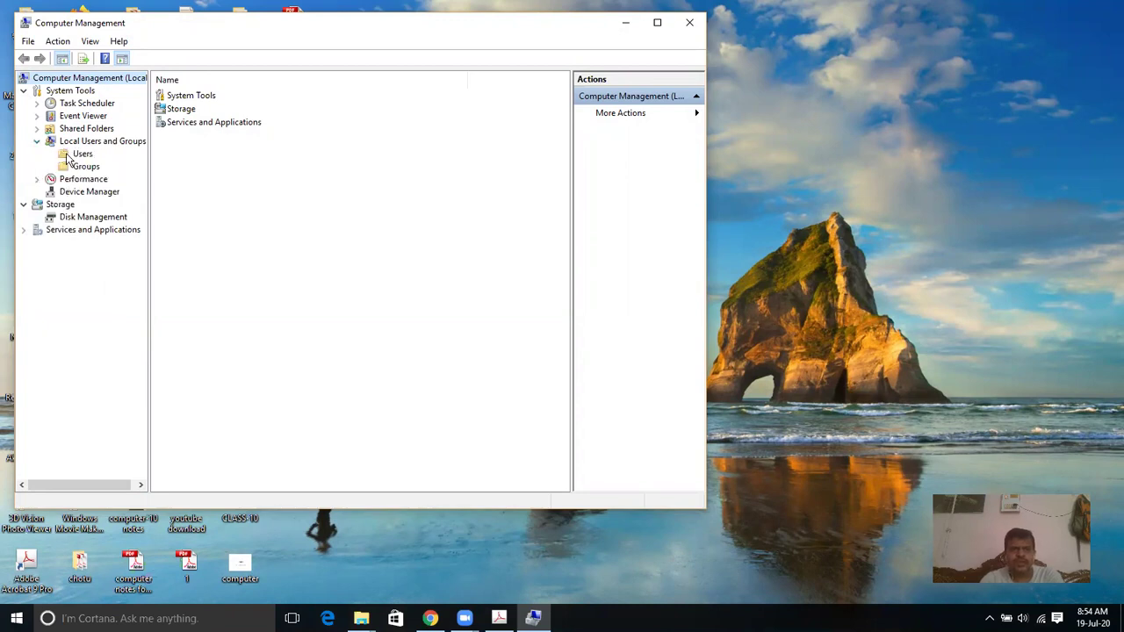
left_click(72, 155)
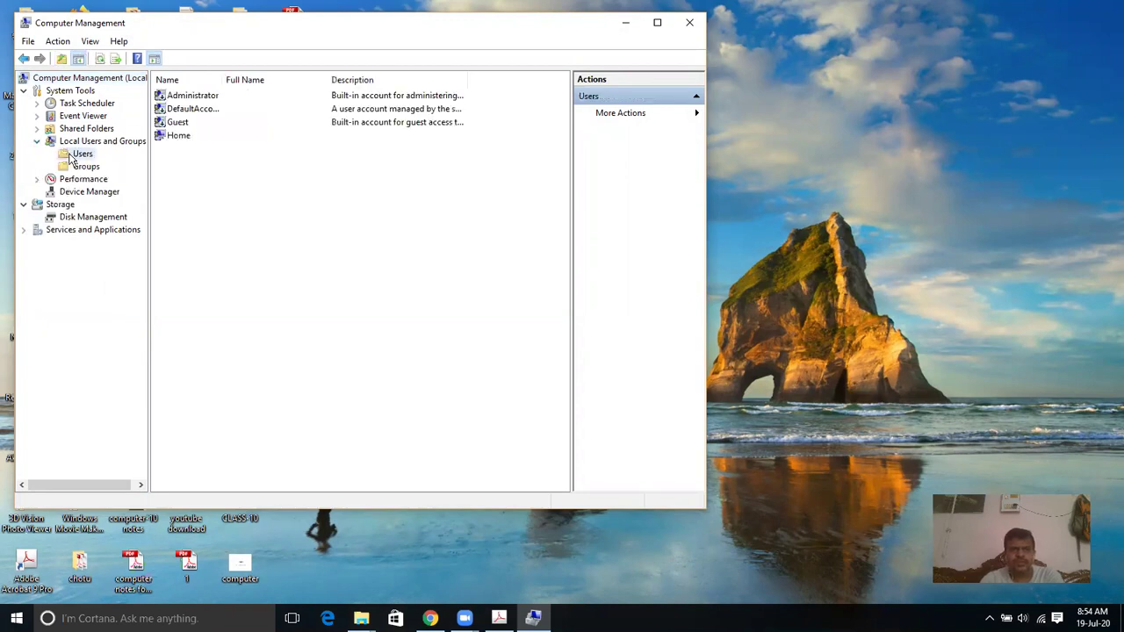
left_click(183, 139)
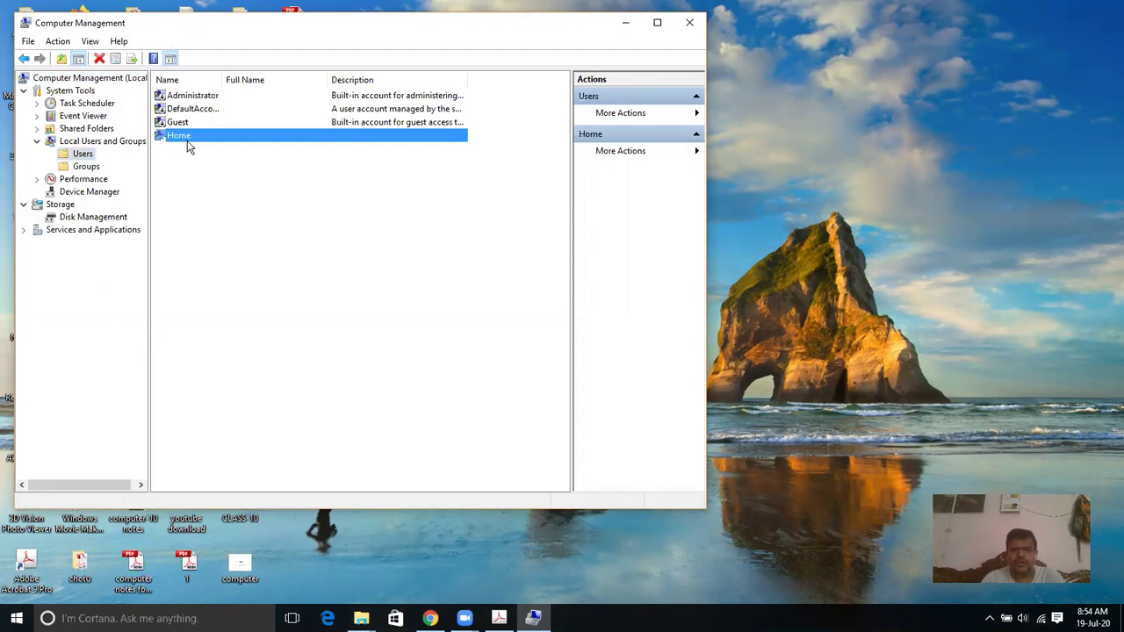
right_click(220, 194)
left_click(260, 198)
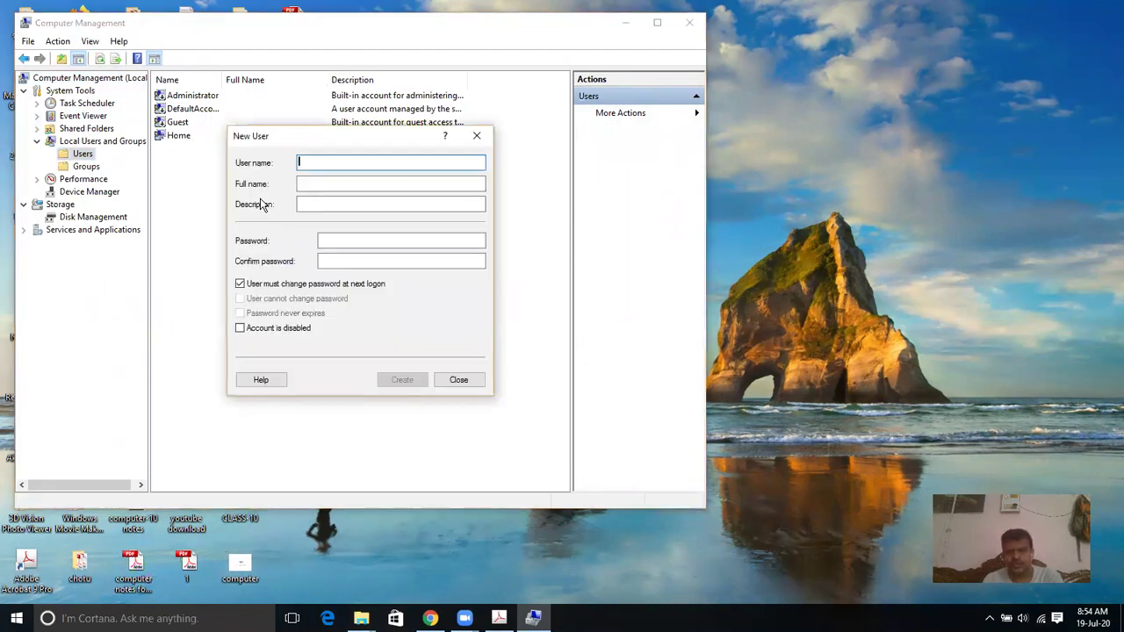
type("TEST")
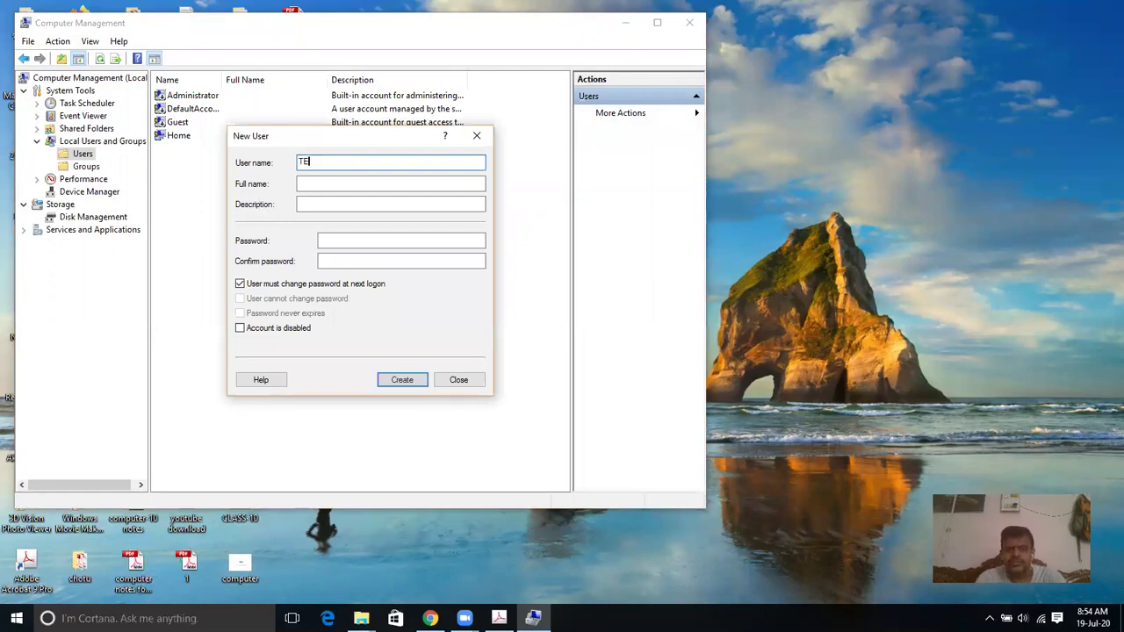
left_click(402, 380)
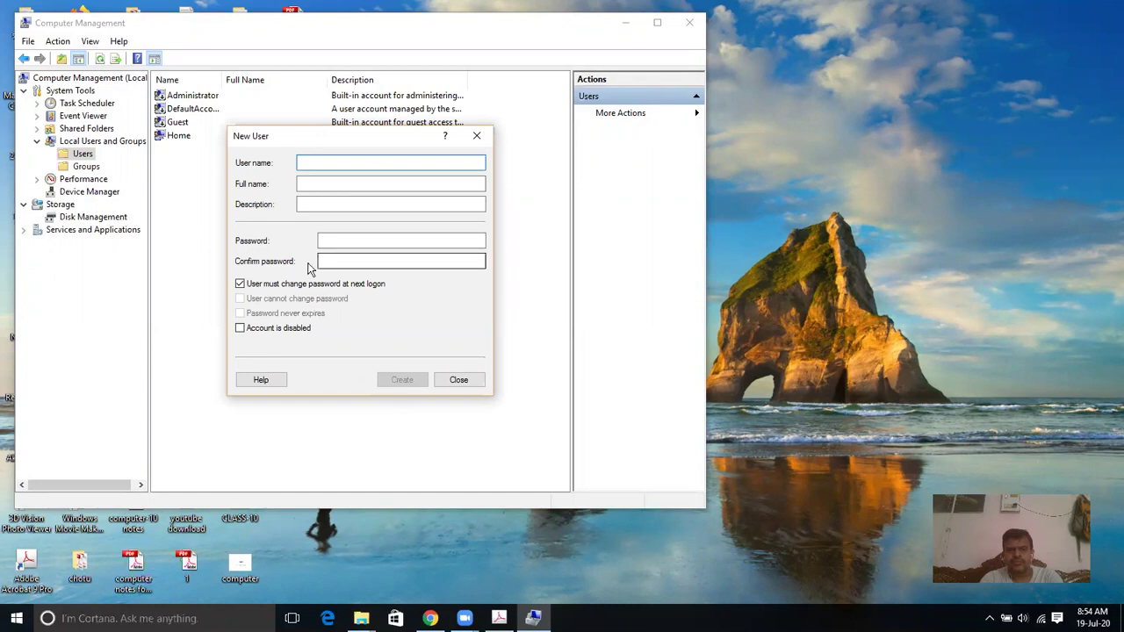
left_click(295, 285)
left_click(458, 380)
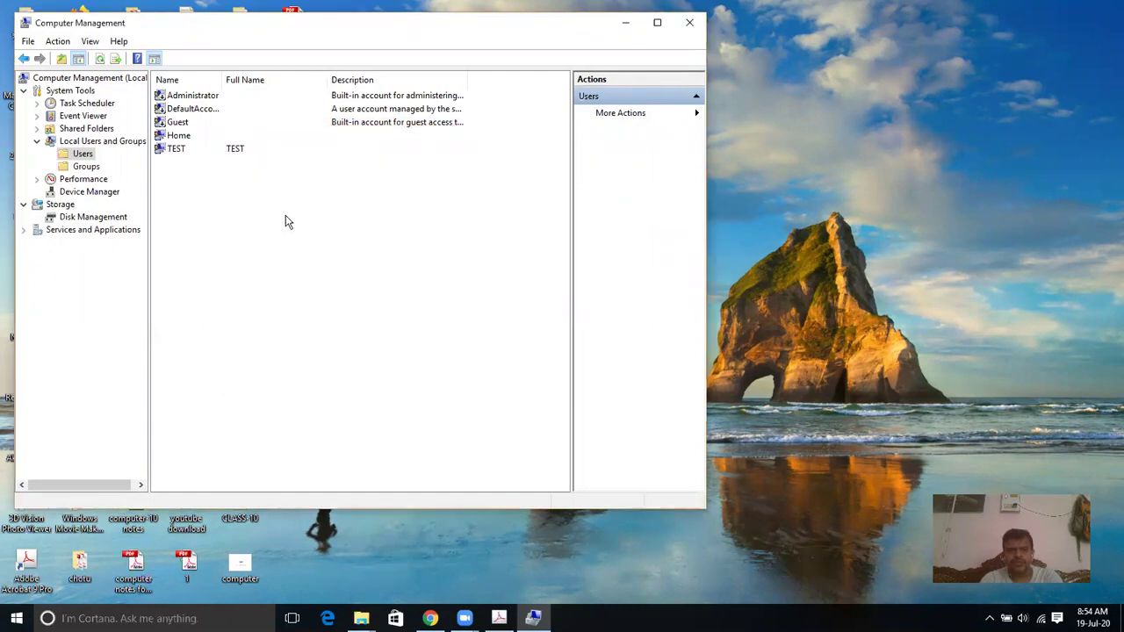
Clear 'User must change password at next logon' in the TEST account's properties.
left_click(169, 148)
right_click(168, 149)
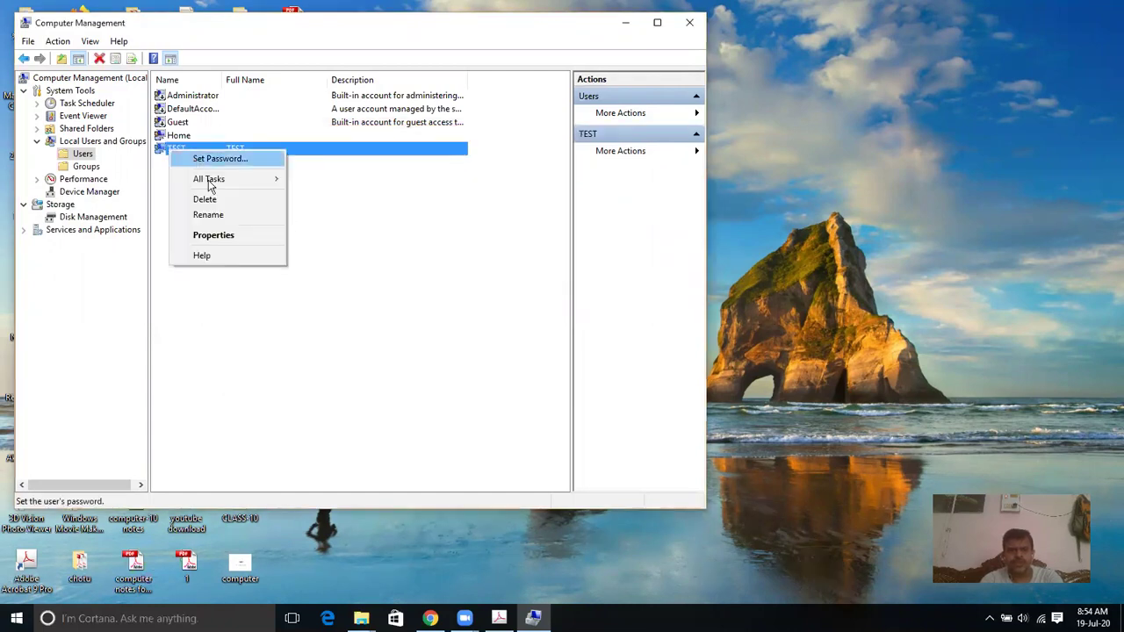
left_click(225, 237)
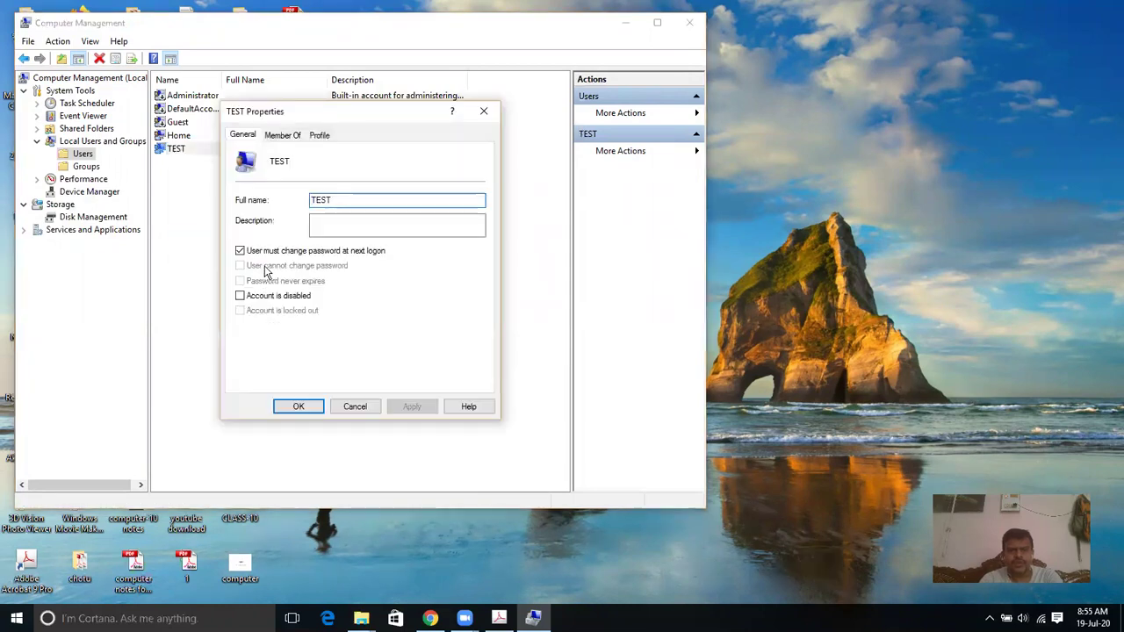
left_click(272, 253)
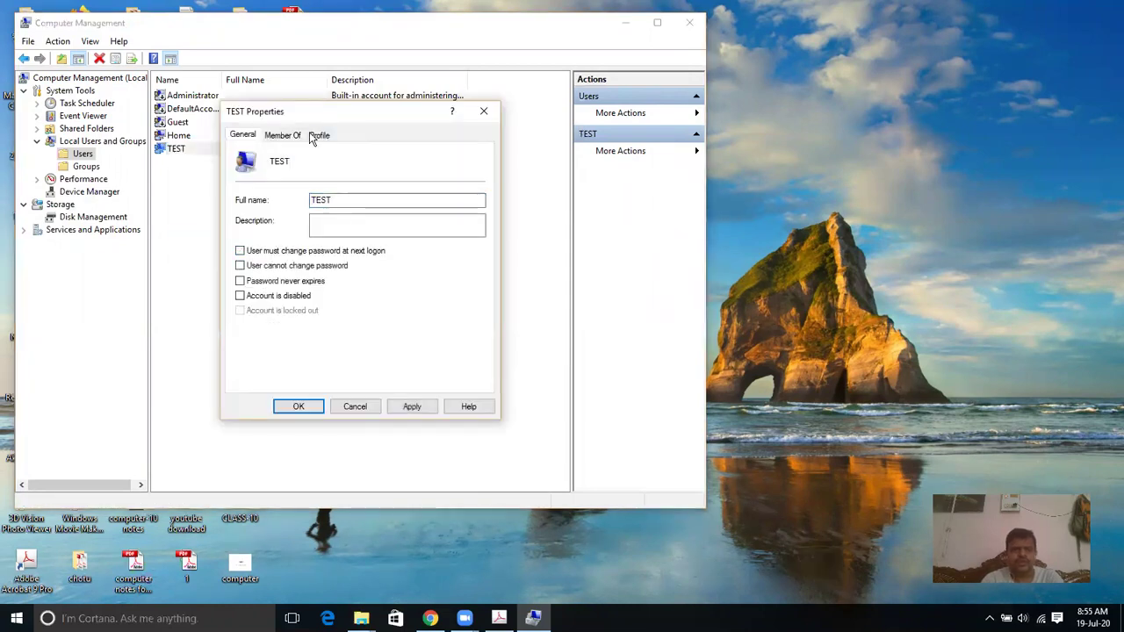
left_click(303, 408)
Set a new password for the TEST account and dismiss the confirmation.
right_click(178, 147)
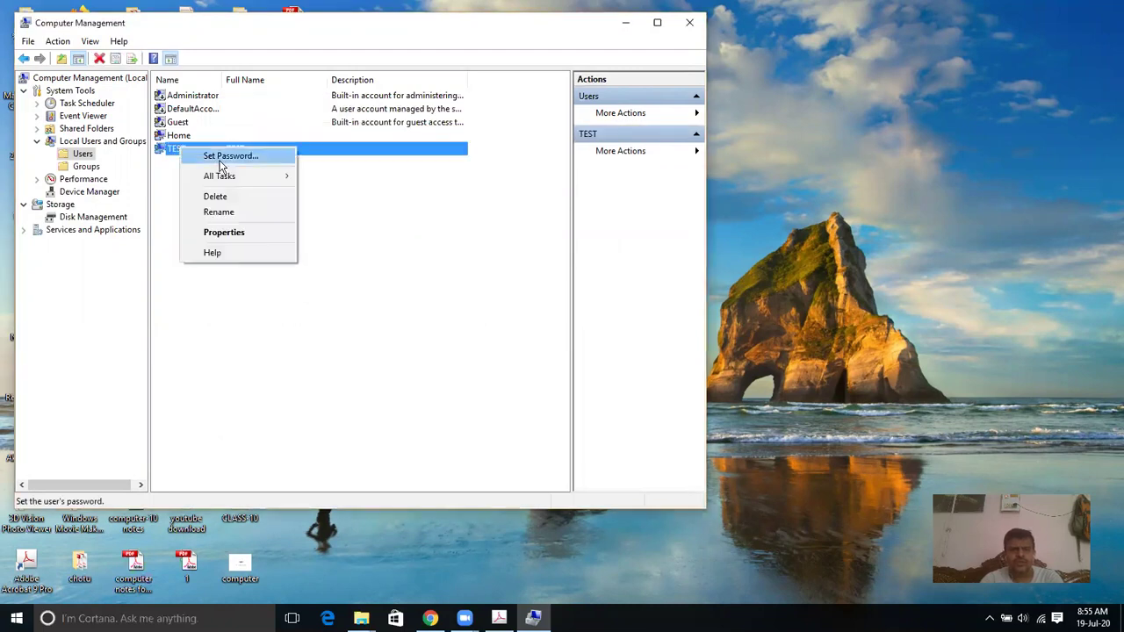
left_click(231, 158)
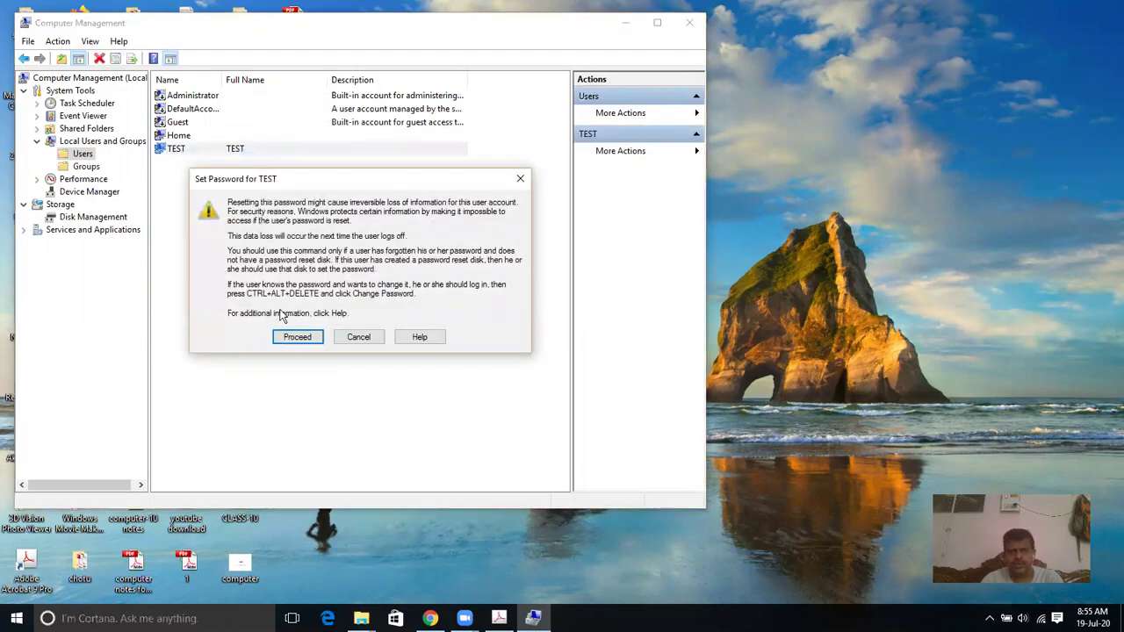
left_click(302, 337)
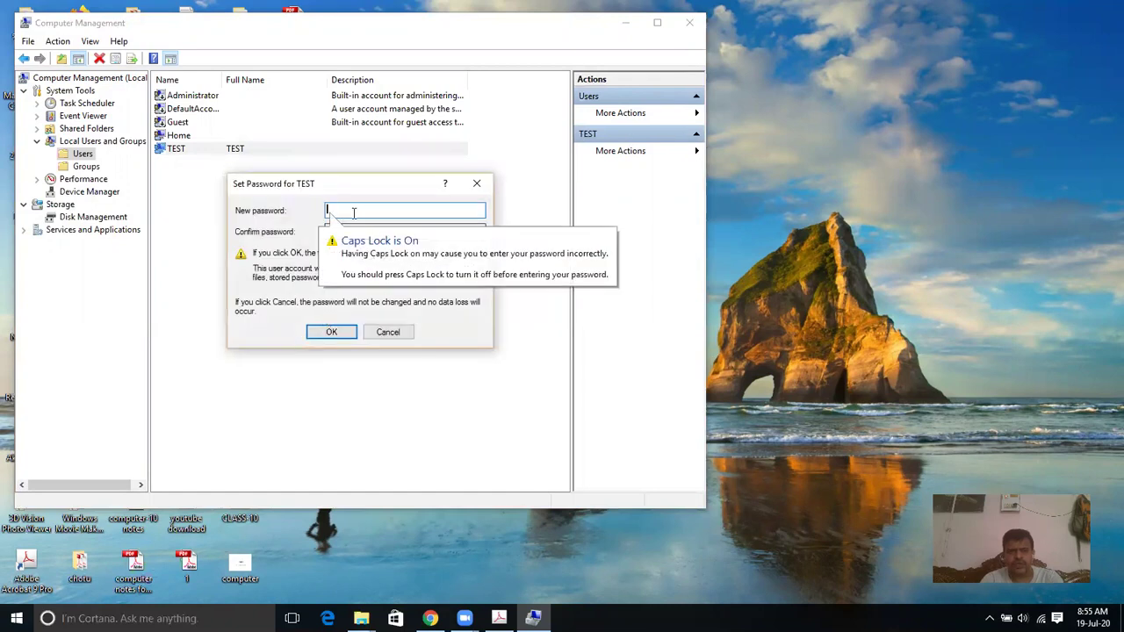
left_click(354, 212)
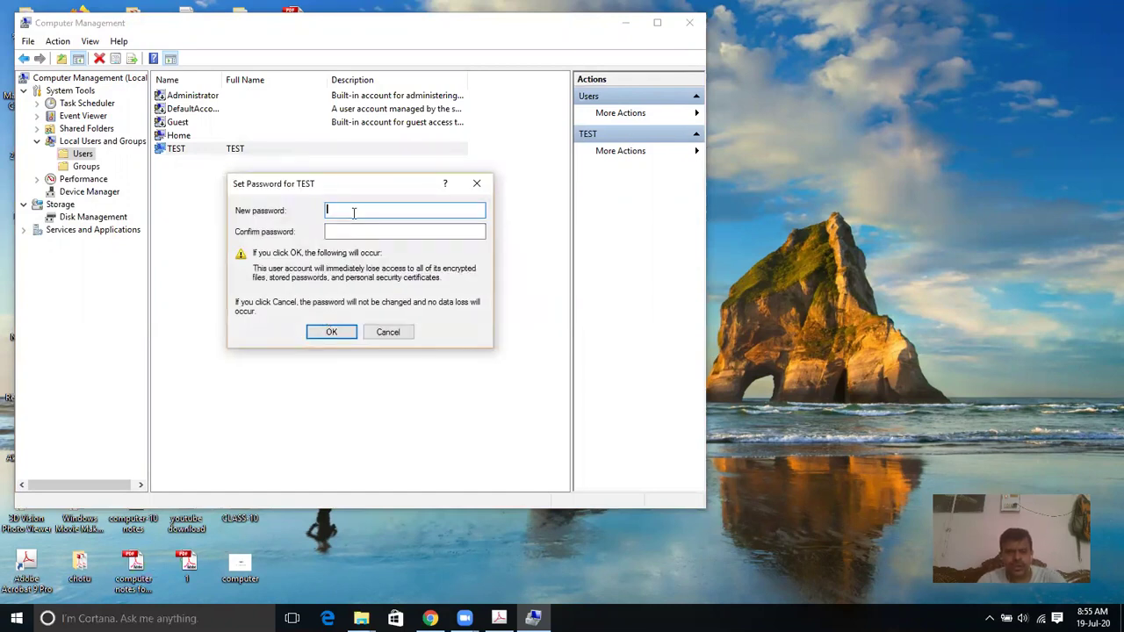
type("1")
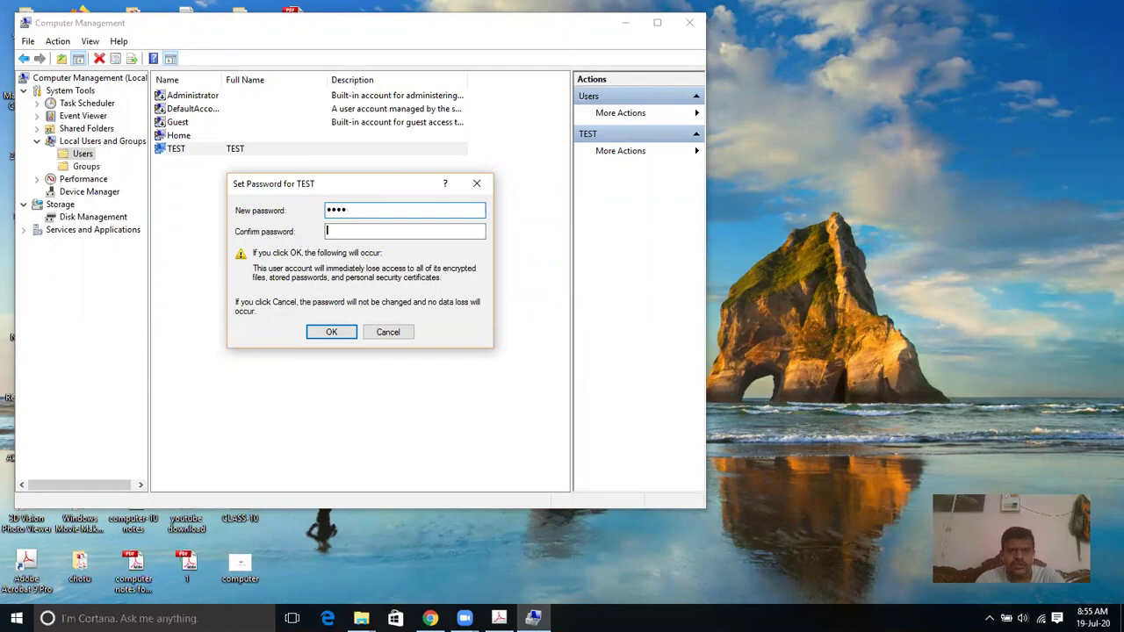
type("4")
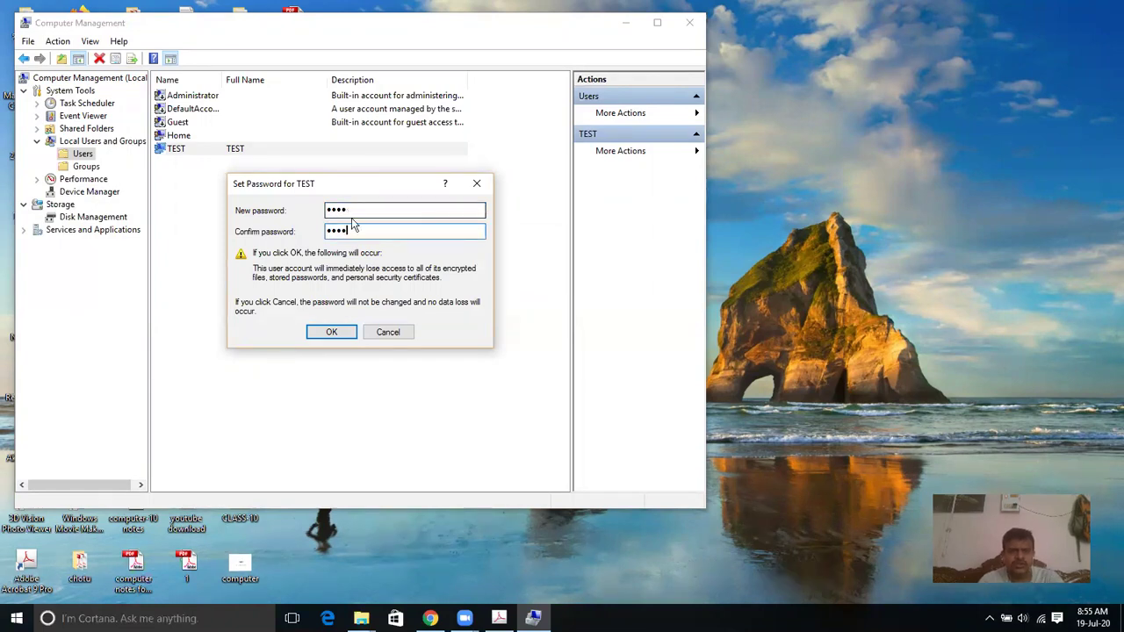
left_click(341, 334)
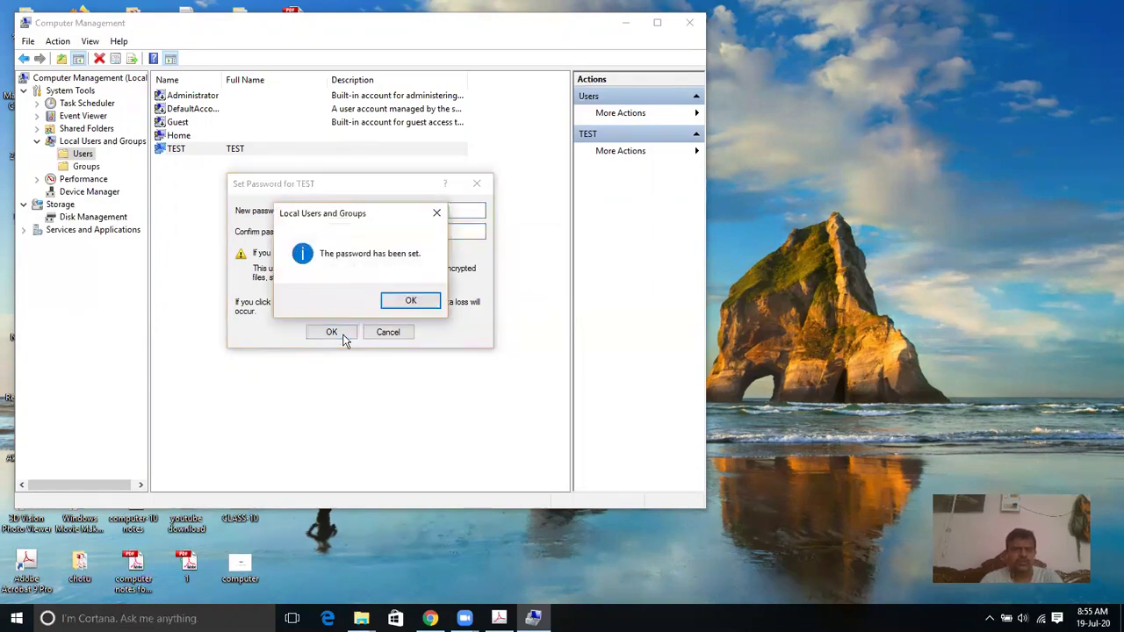
left_click(411, 300)
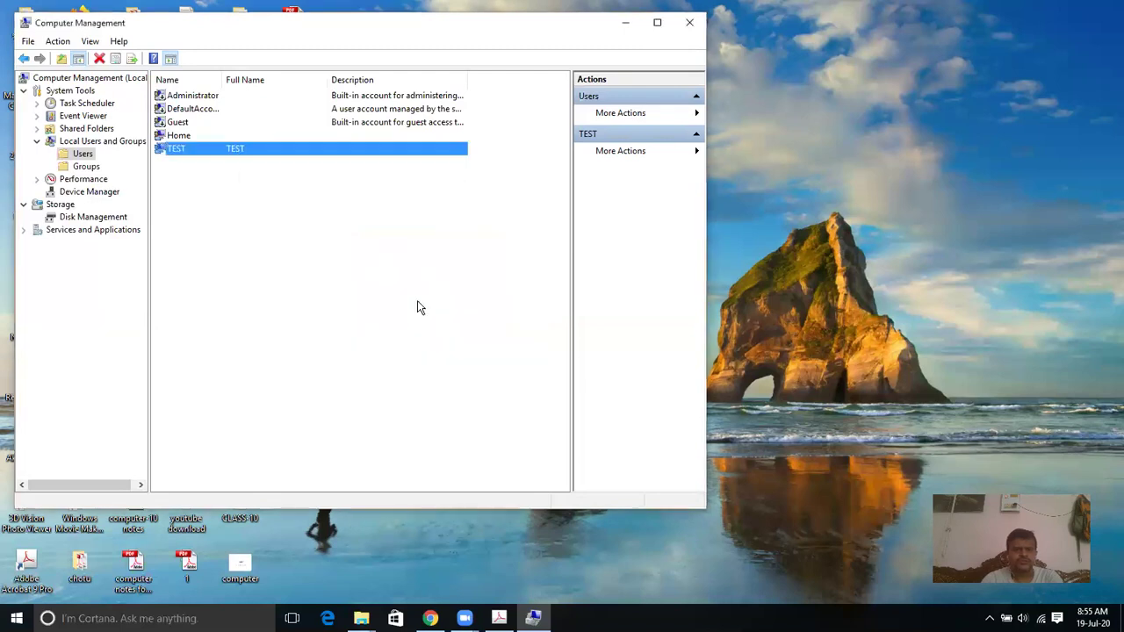
Review TEST's Member Of and Profile tabs in its properties, closing without changes.
right_click(222, 149)
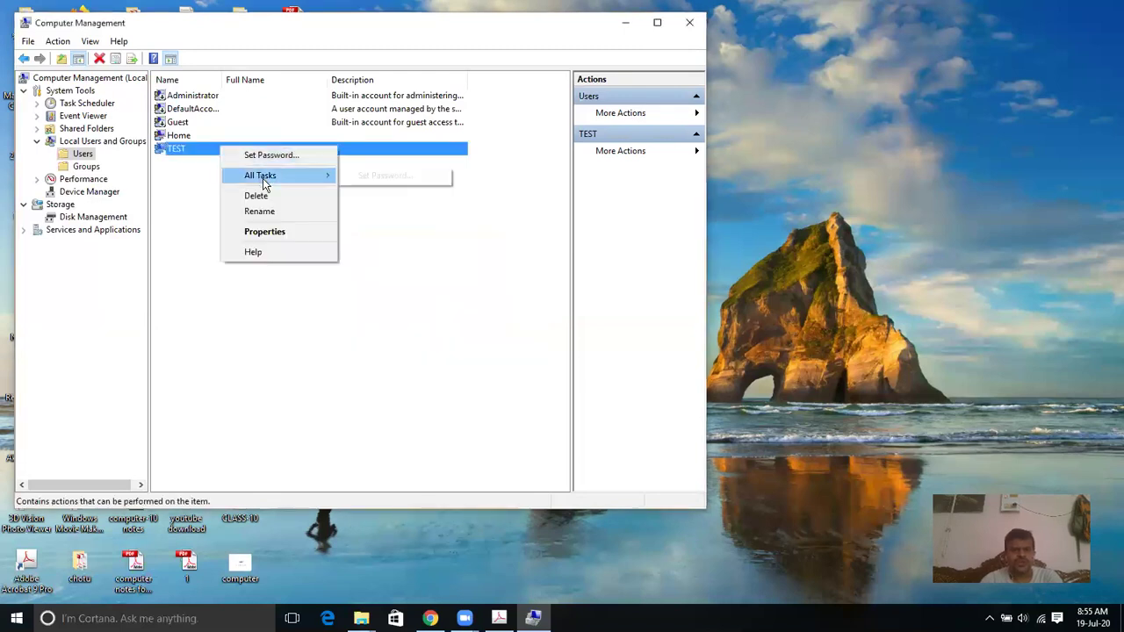
left_click(268, 233)
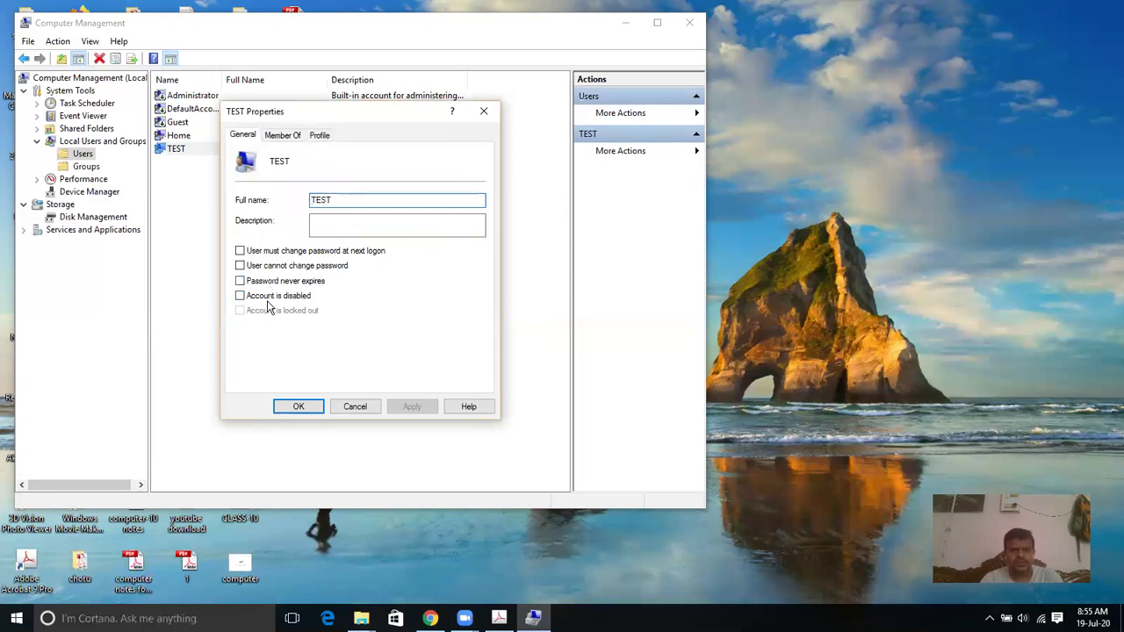
left_click(282, 135)
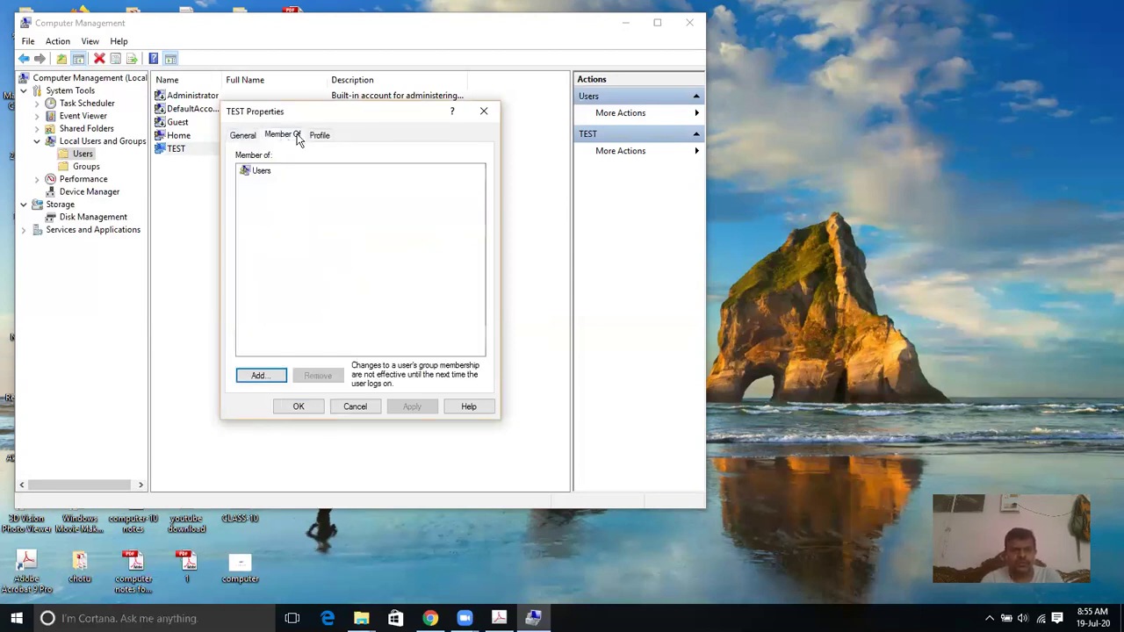
left_click(322, 136)
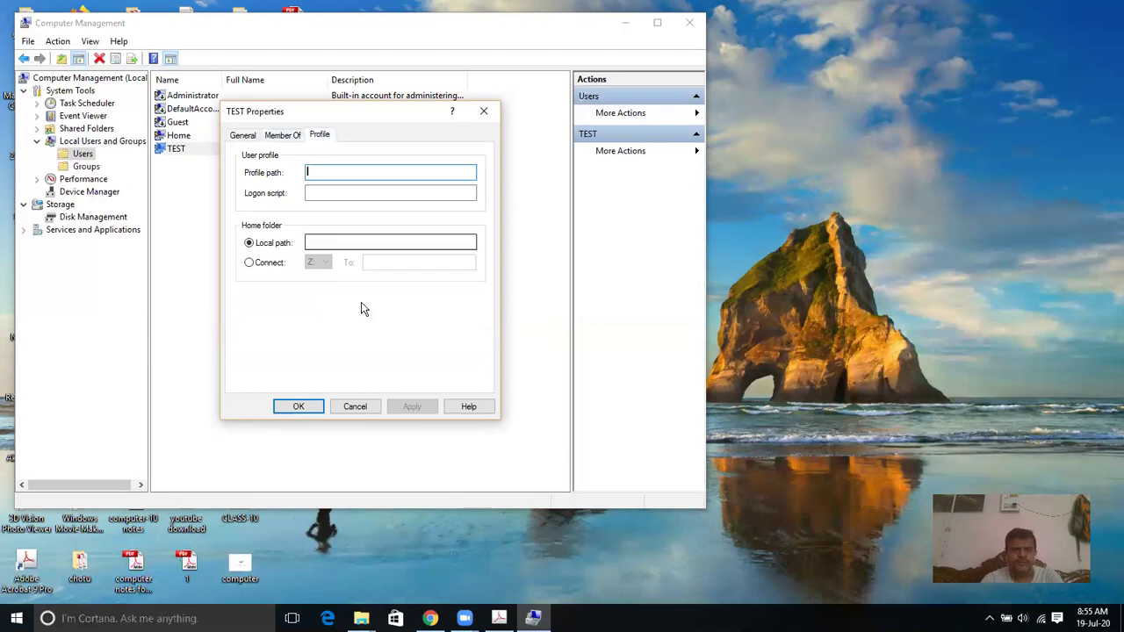
left_click(357, 407)
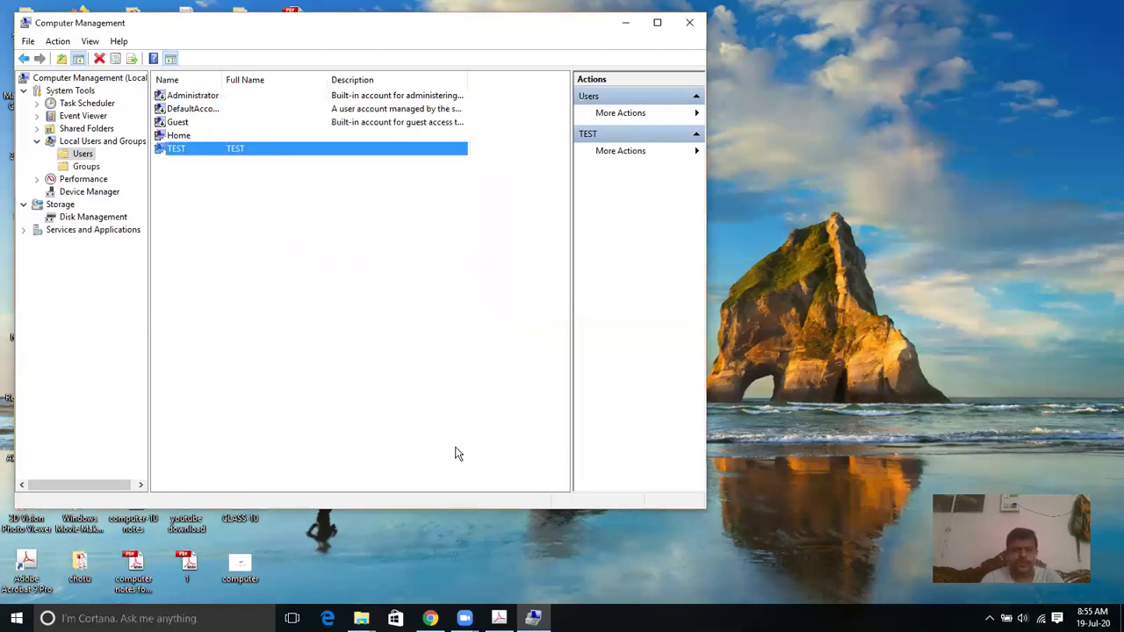
Delete the TEST user account and bring the textbook PDF back in Acrobat.
right_click(182, 153)
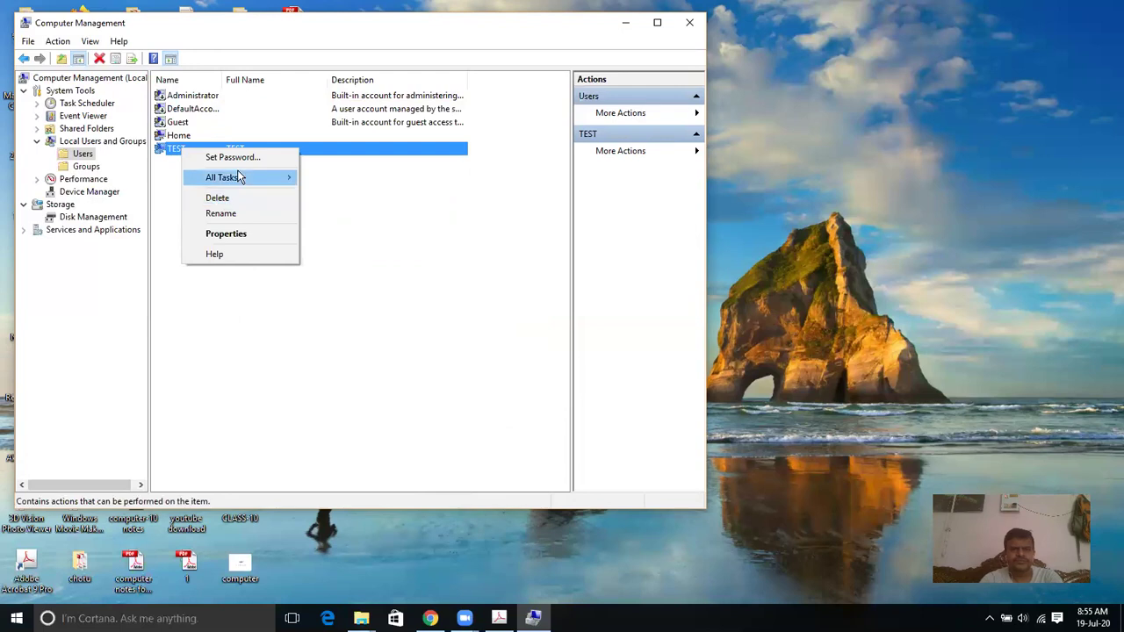
left_click(219, 198)
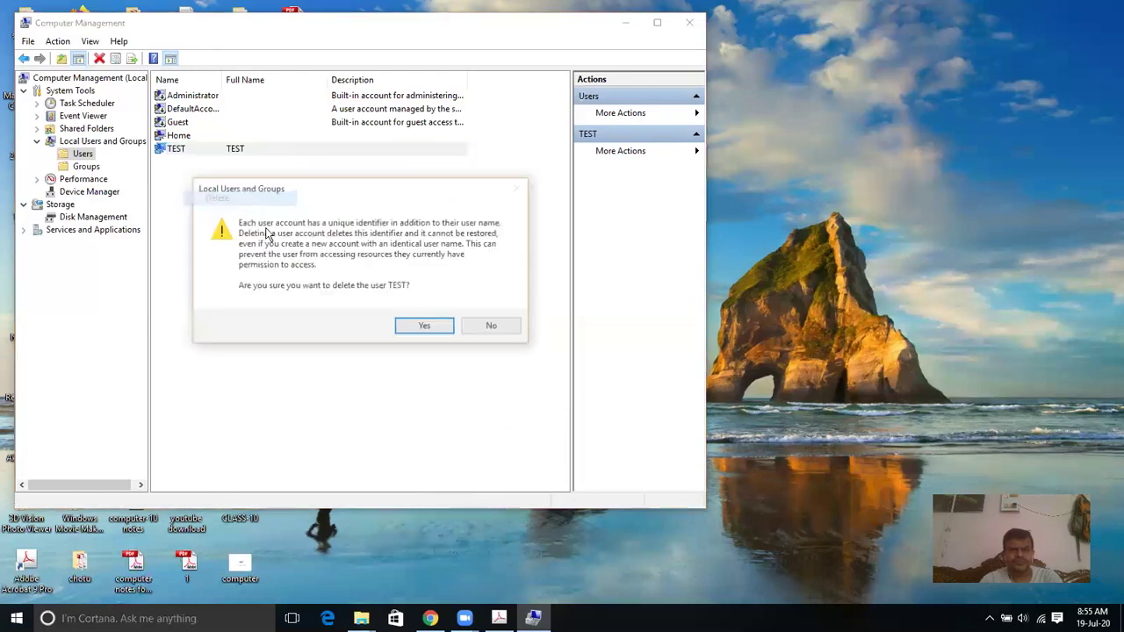
left_click(425, 327)
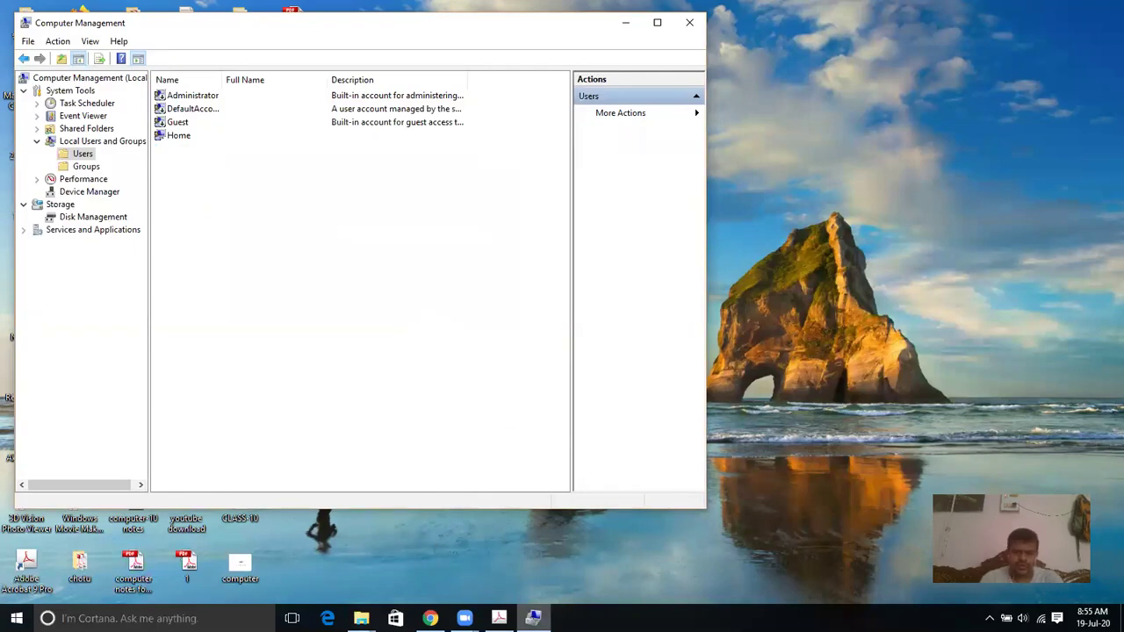
mouse_move(498, 618)
left_click(517, 554)
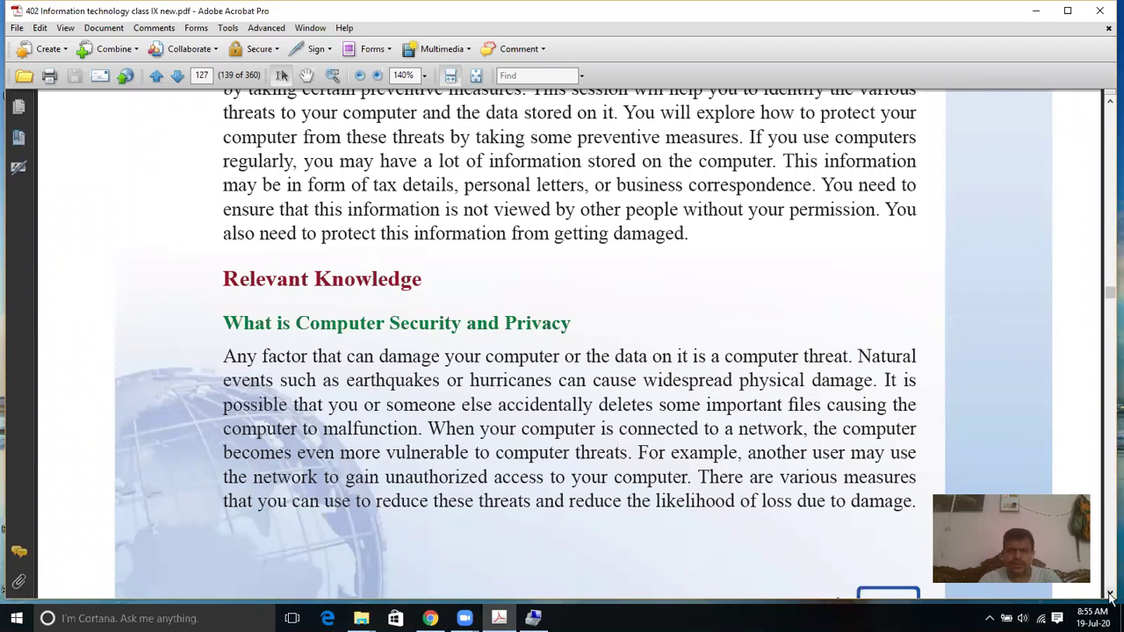
Scroll through page 128's Natural Threats section to page 129's protection measures table.
scroll(1111, 595, "down", 7)
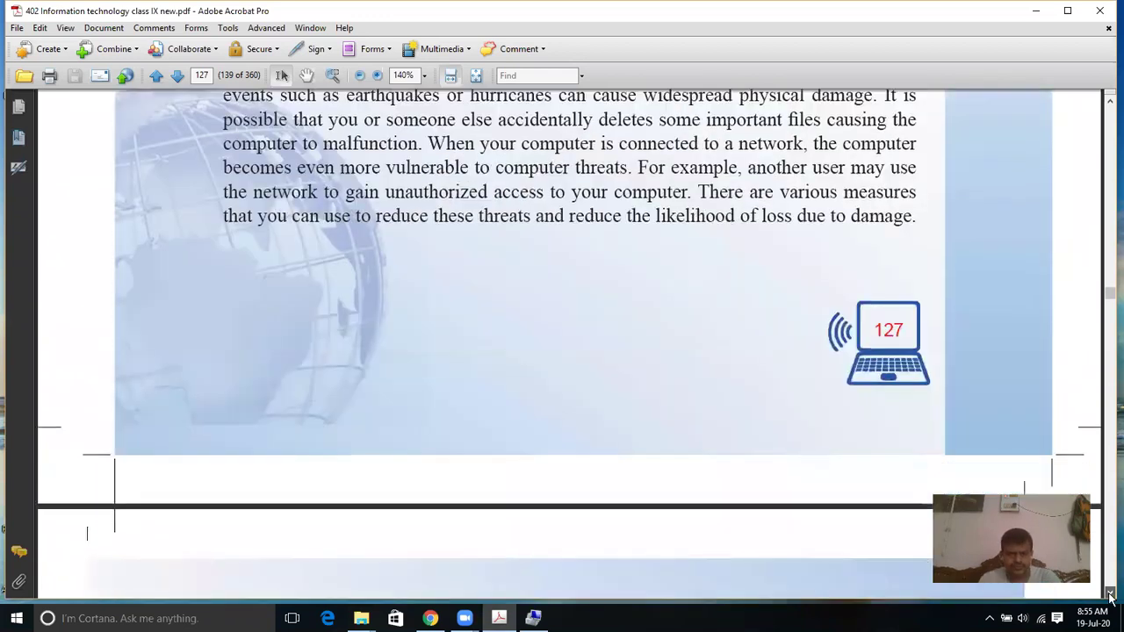
scroll(1111, 594, "down", 10)
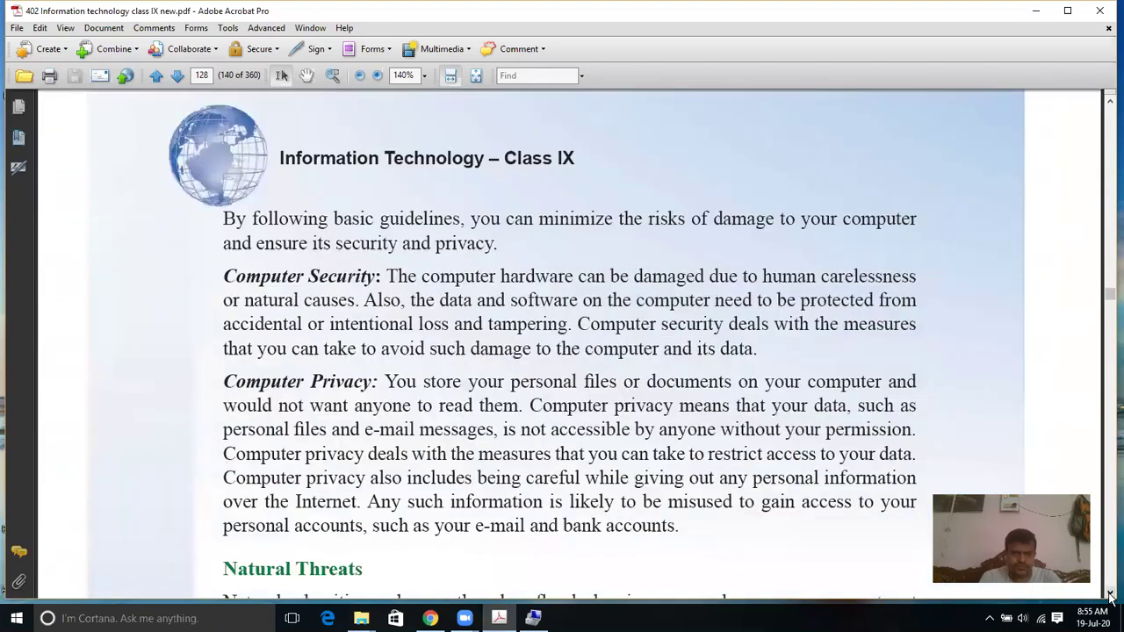
scroll(1111, 594, "down", 9)
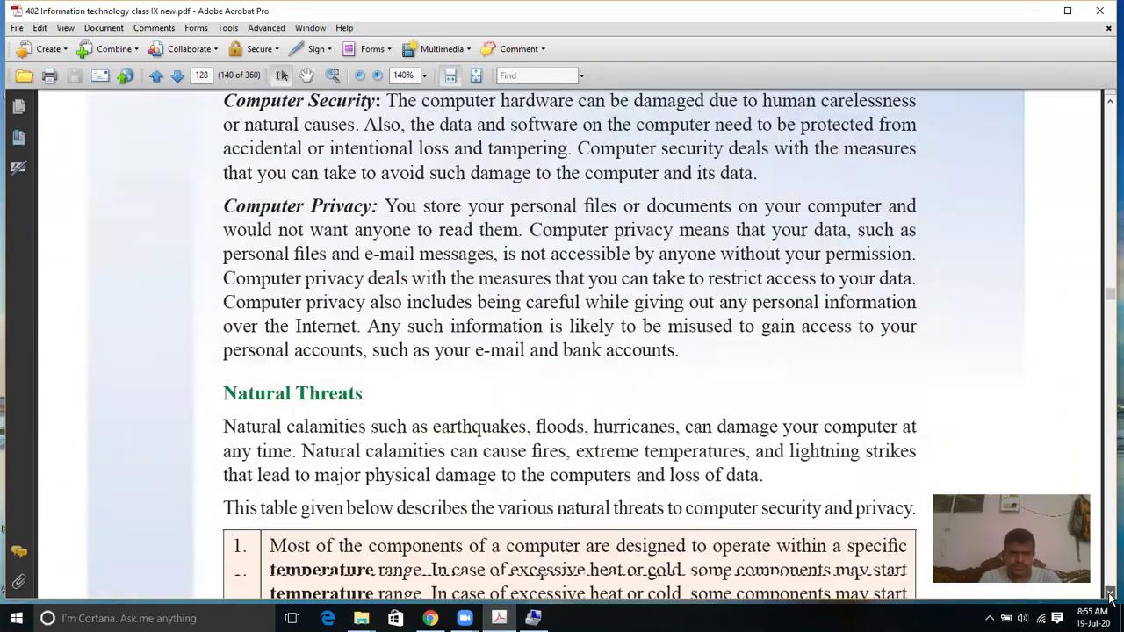
scroll(1110, 594, "down", 8)
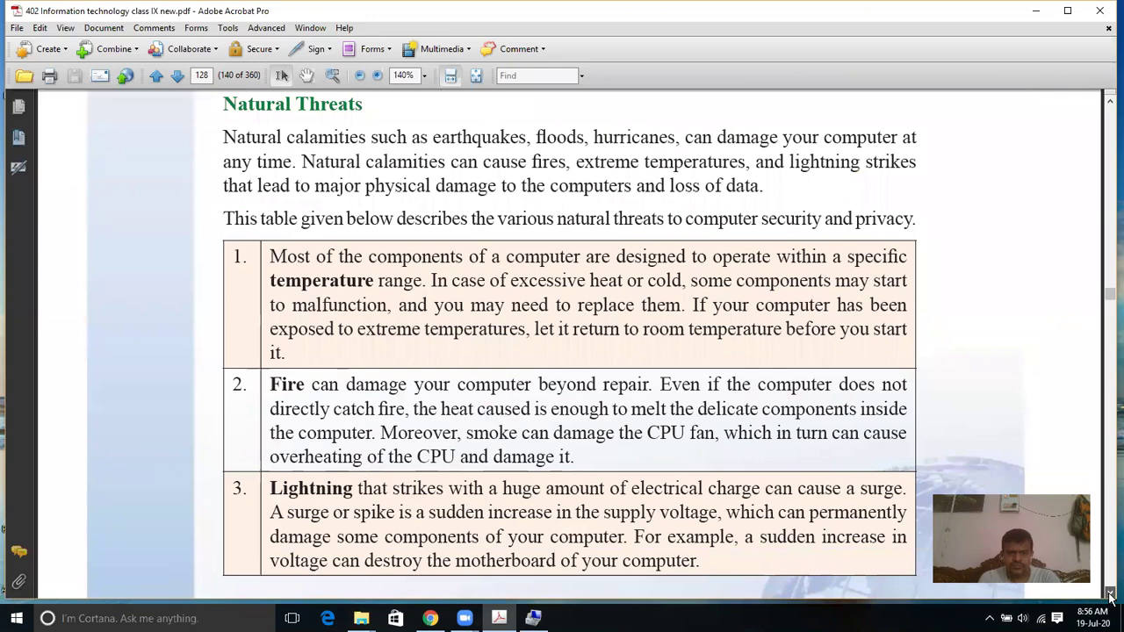
scroll(1111, 594, "down", 9)
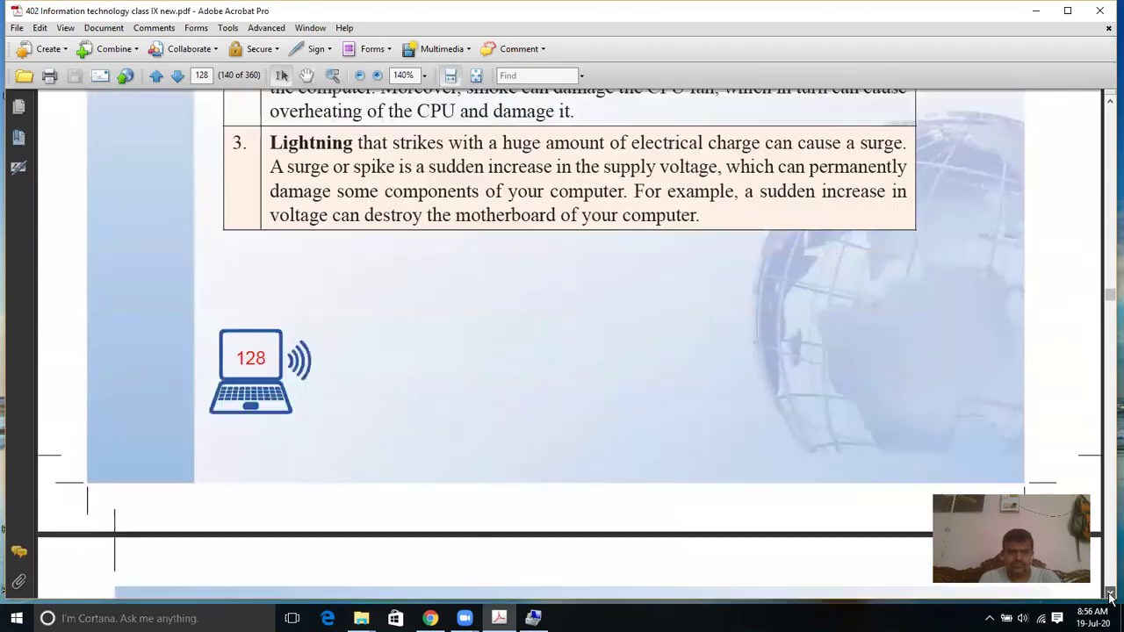
scroll(1110, 594, "down", 14)
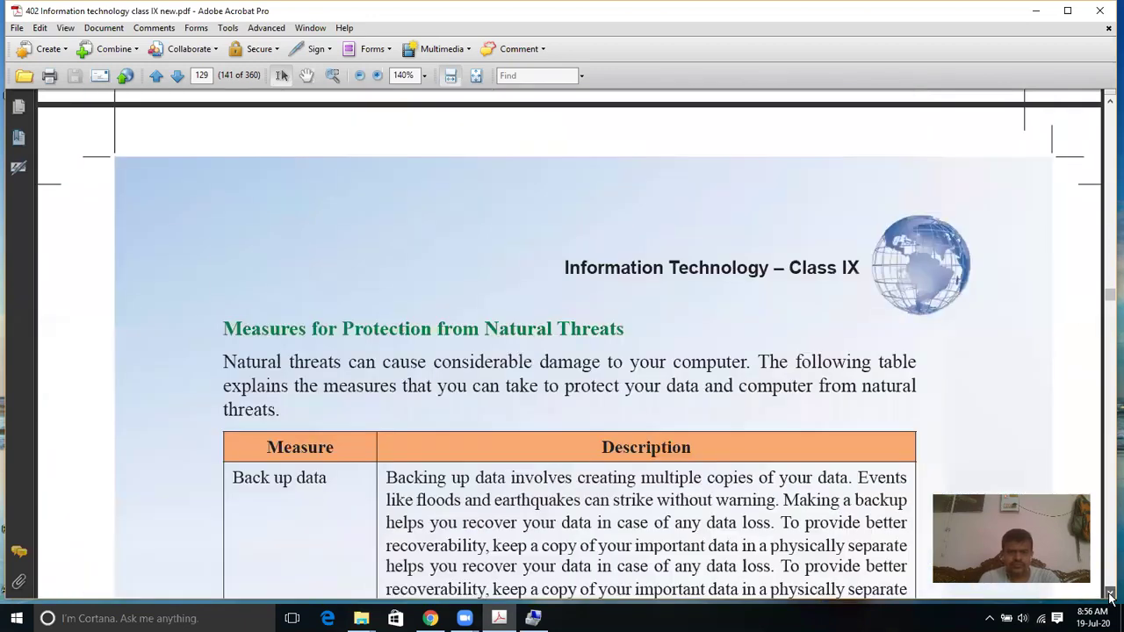
scroll(1111, 594, "down", 2)
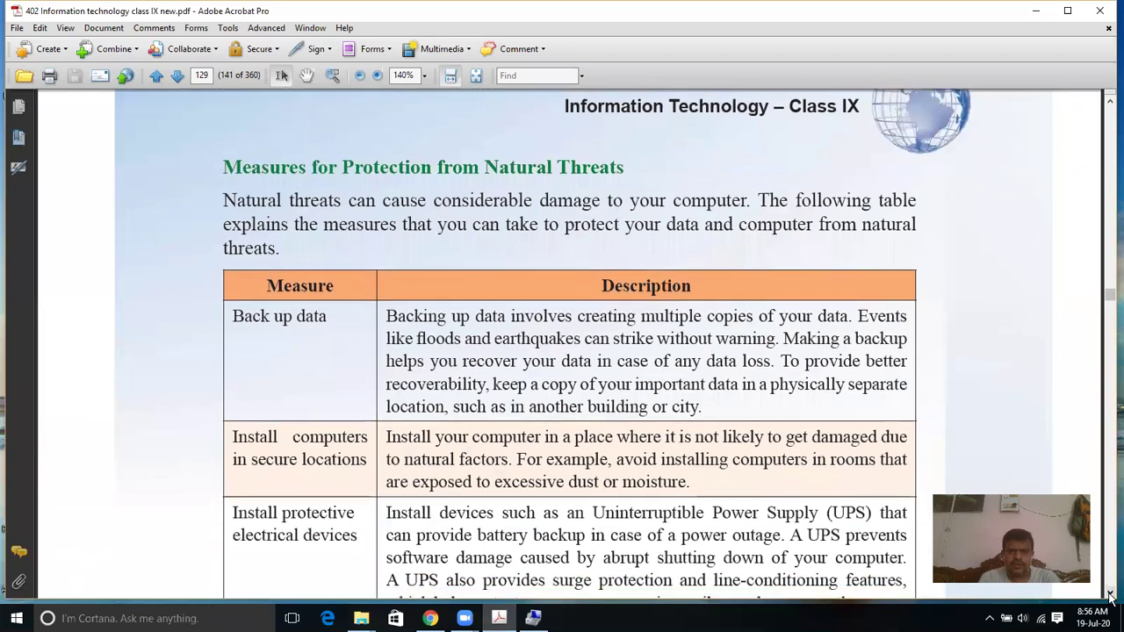